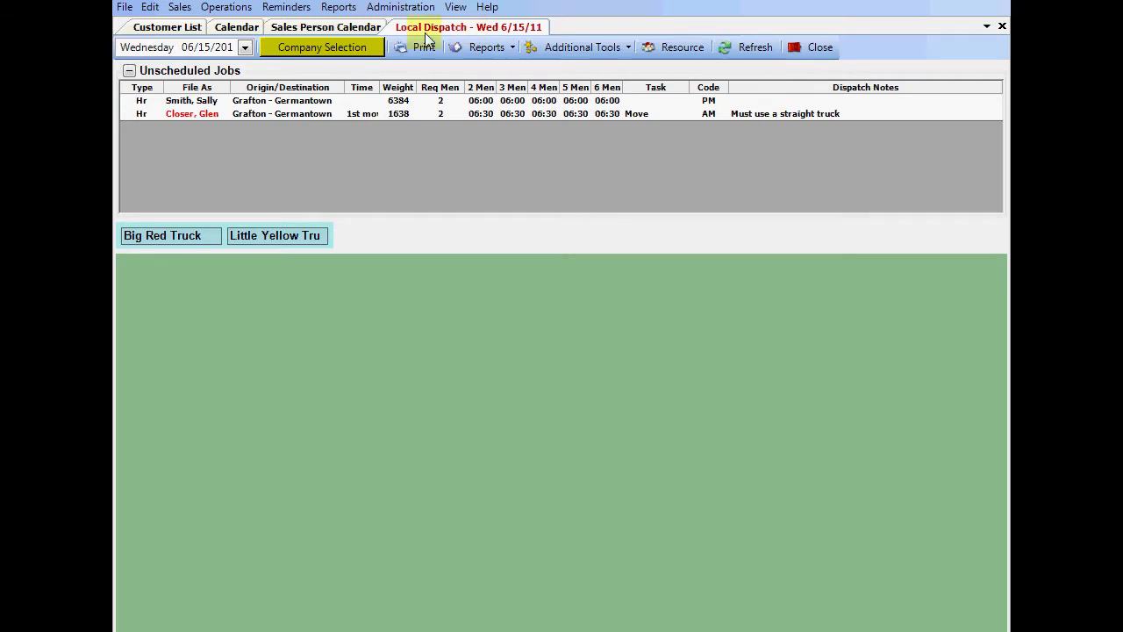
View the June 2011 calendar and return to the local dispatch board for Wednesday 06/15/11.
click(225, 29)
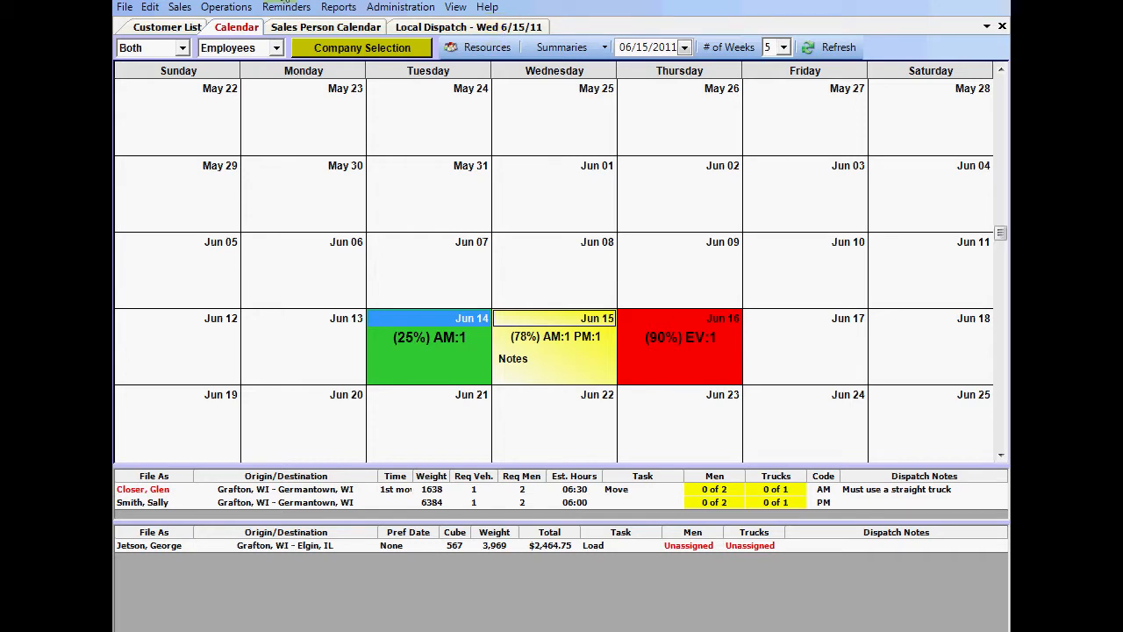
click(229, 9)
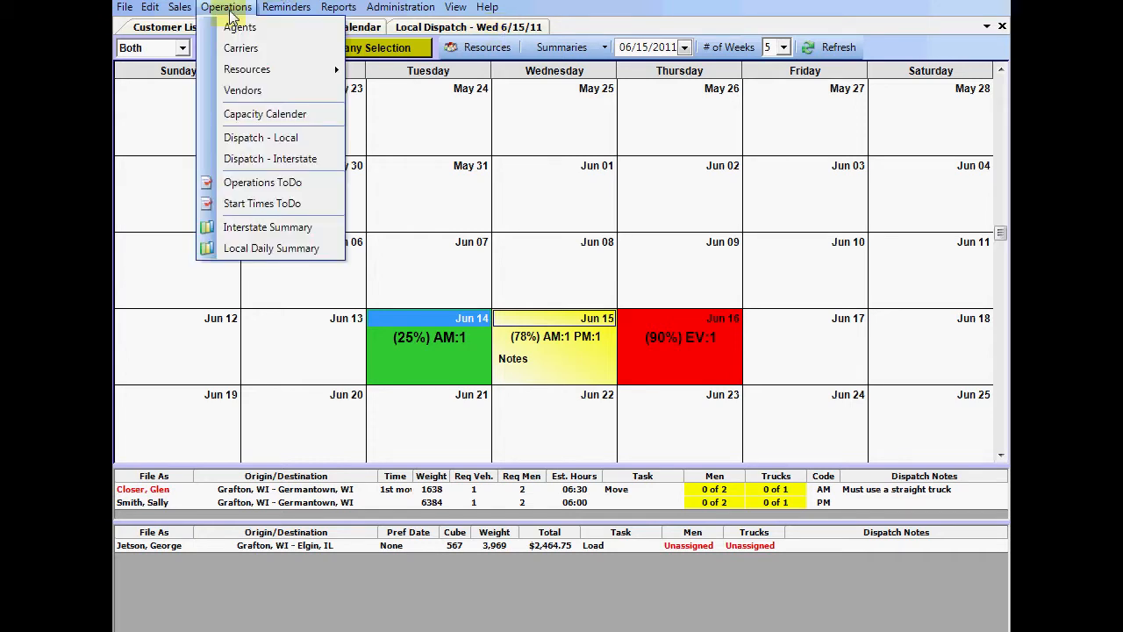
click(260, 140)
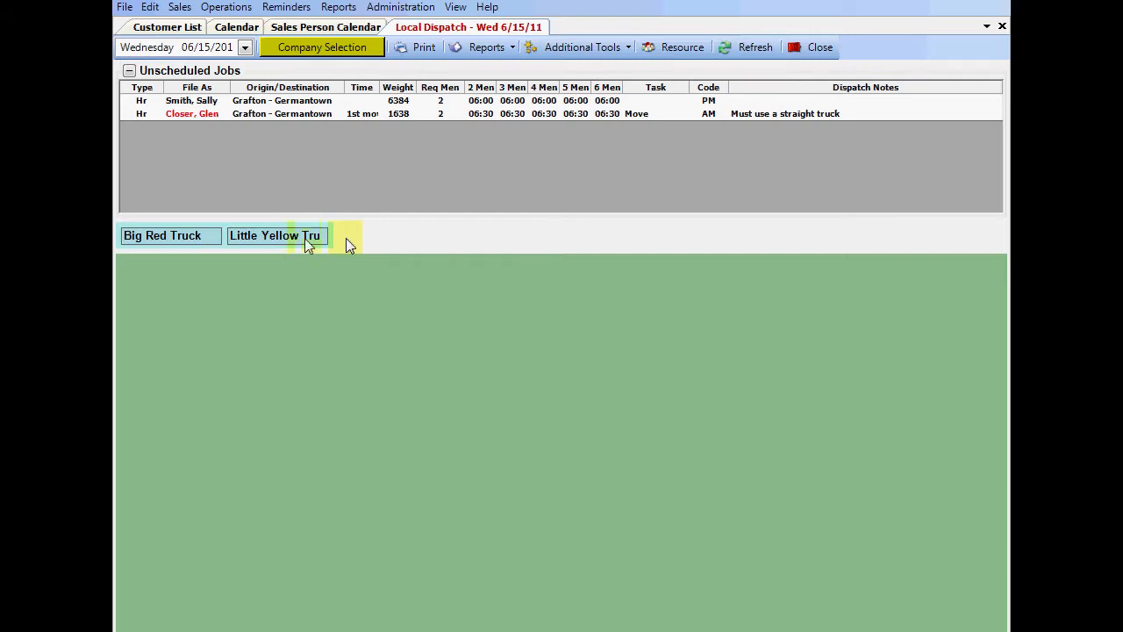
Schedule the unscheduled AM job that must use a straight truck on Big Red Truck, and check the list of alternative vehicles.
mouse_move(276, 242)
mouse_move(265, 116)
mouse_move(397, 100)
drag(182, 114, 182, 242)
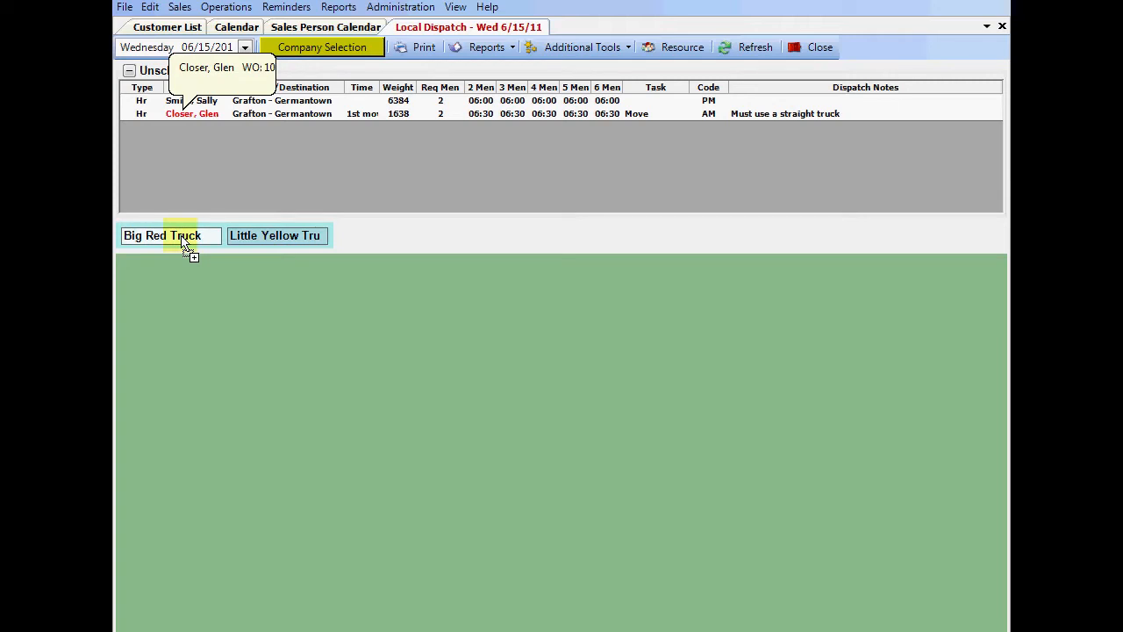
drag(183, 241, 181, 235)
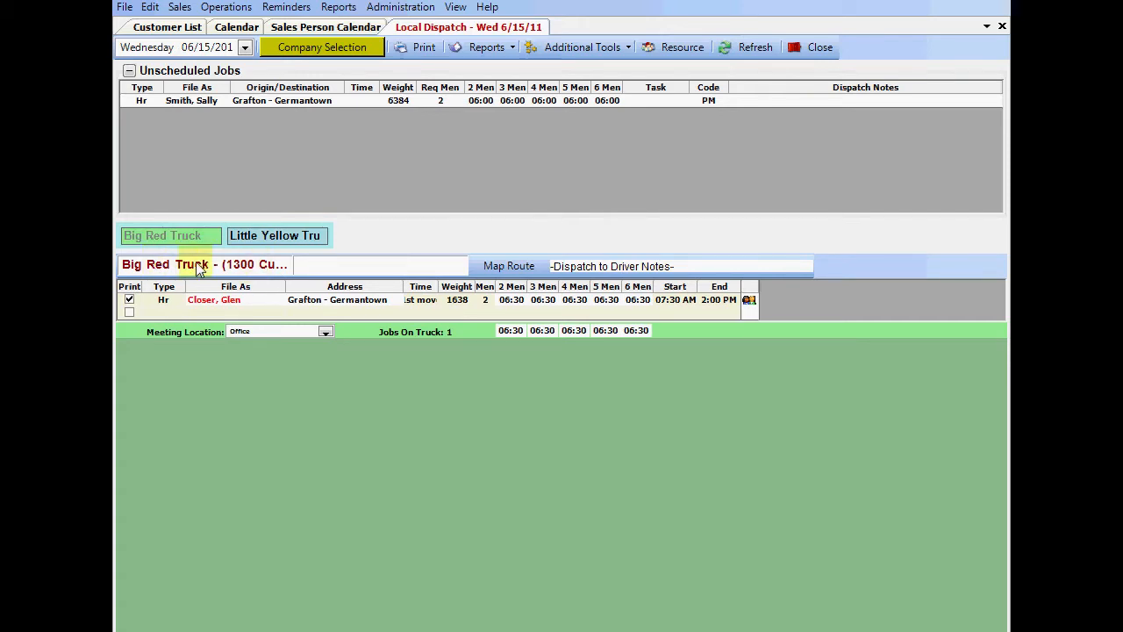
click(309, 272)
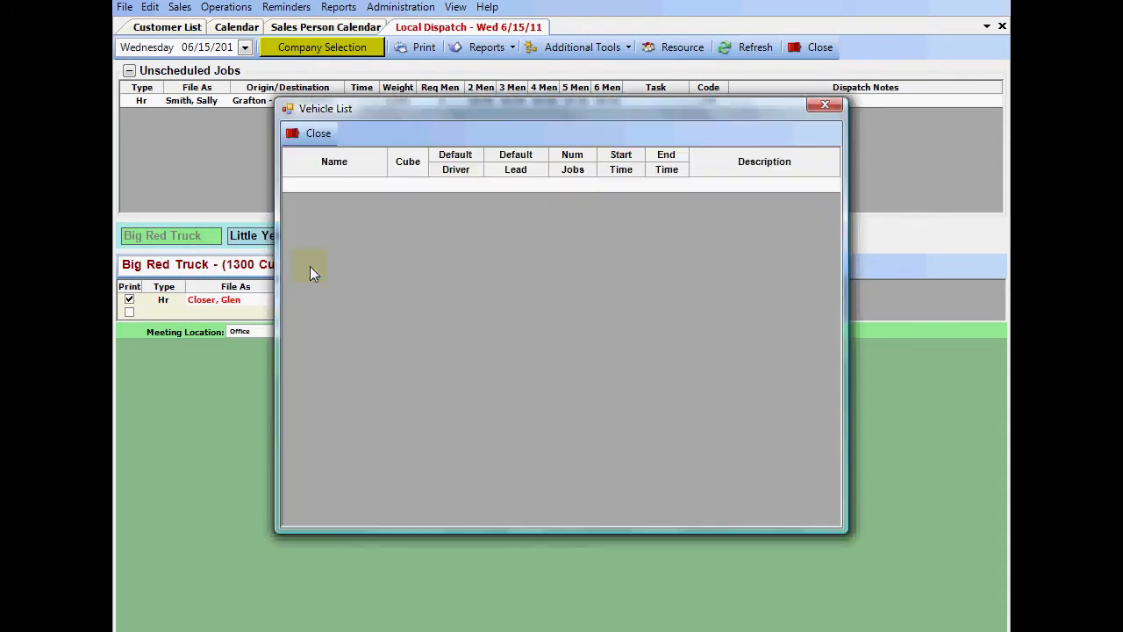
click(313, 133)
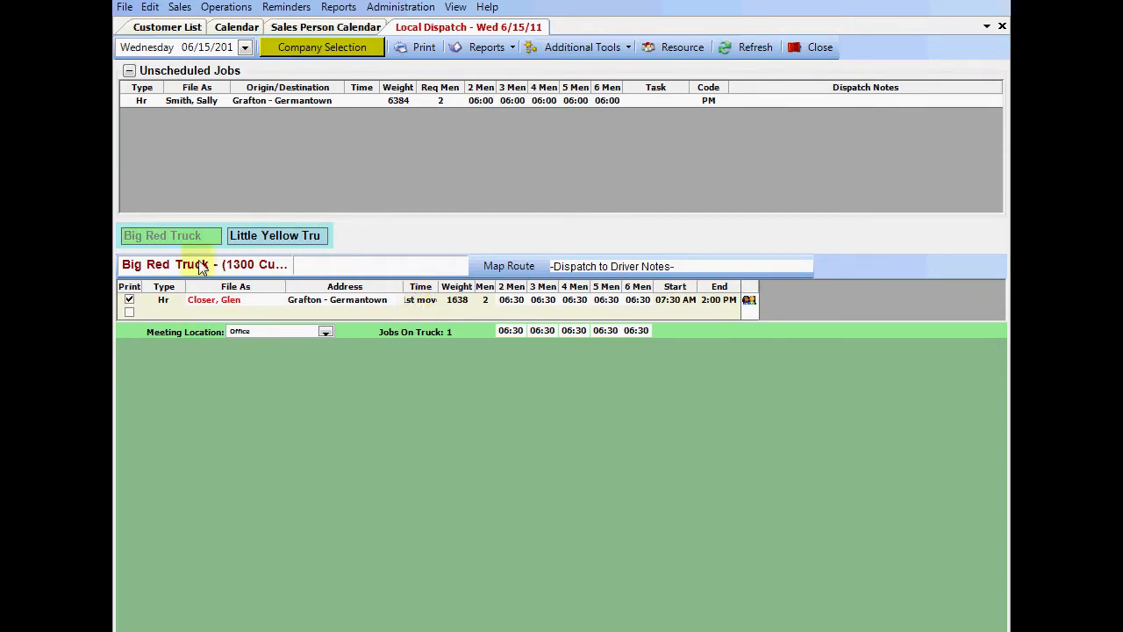
Select the rank 1 employee as driver and the rank 3 employee as helper for the job on Big Red Truck.
mouse_move(212, 308)
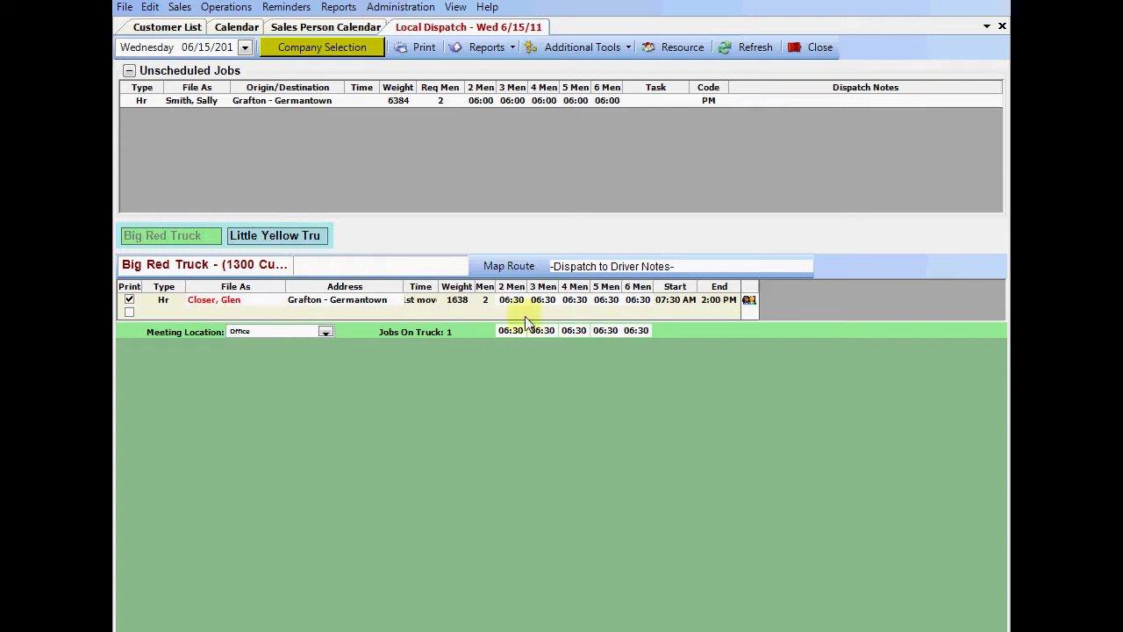
click(749, 300)
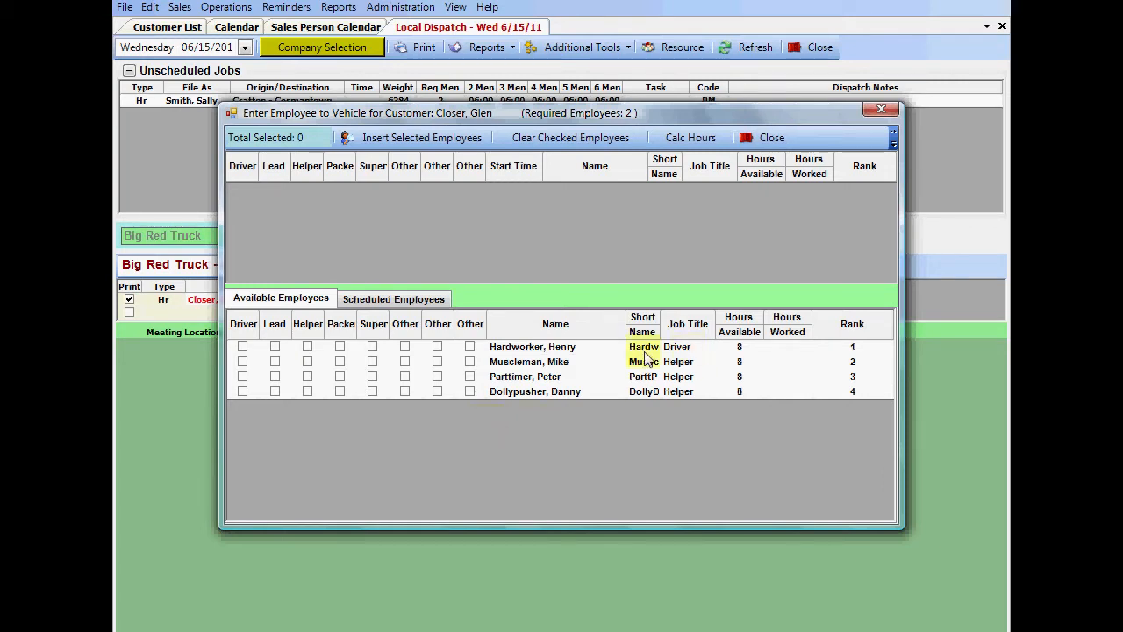
click(243, 347)
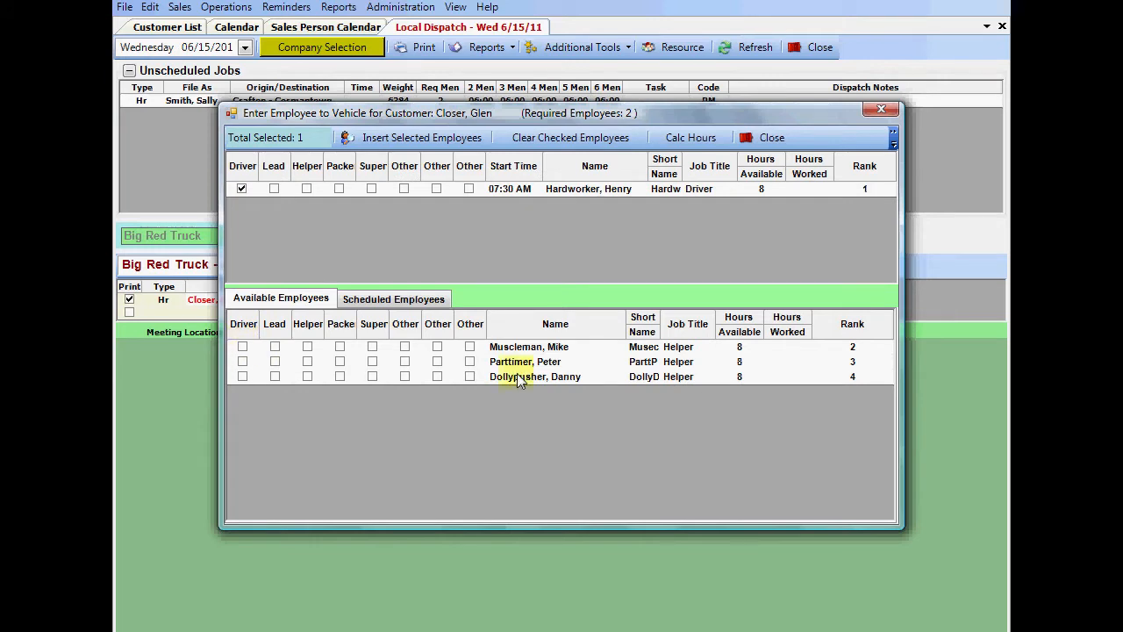
click(307, 362)
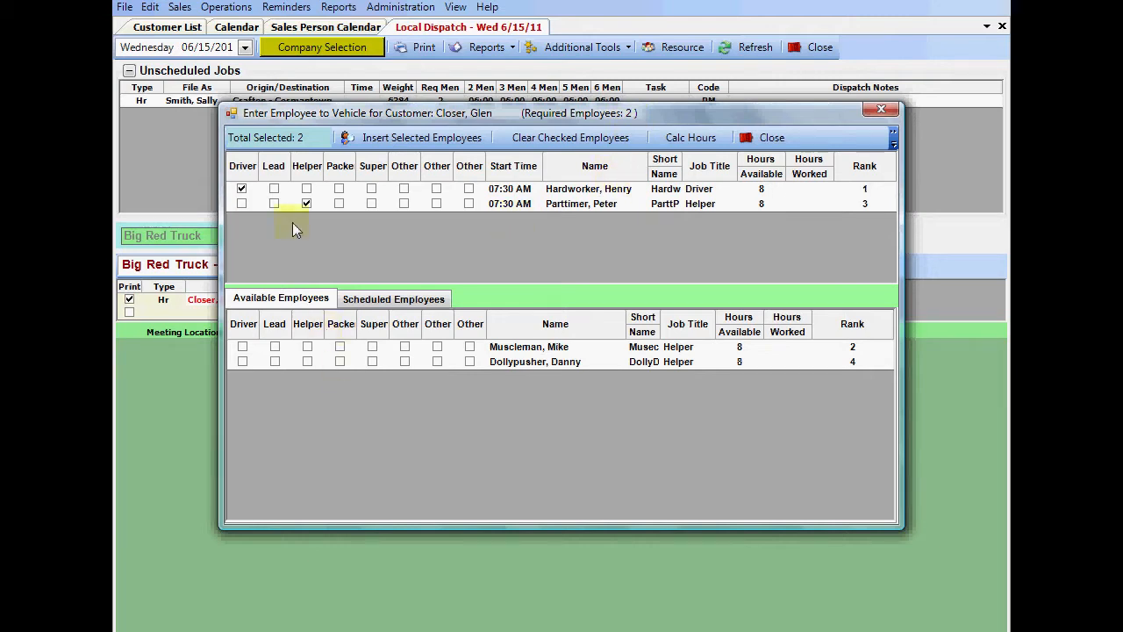
Accept the 7:30 AM start time for both crew members and insert them on the Big Red Truck job.
double_click(506, 195)
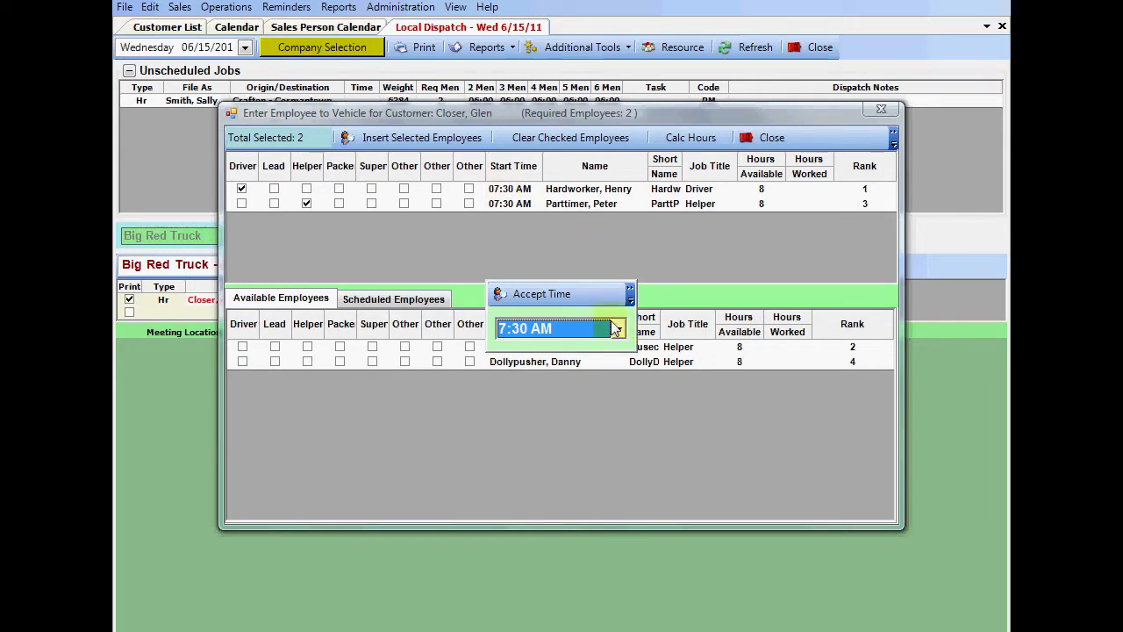
click(549, 295)
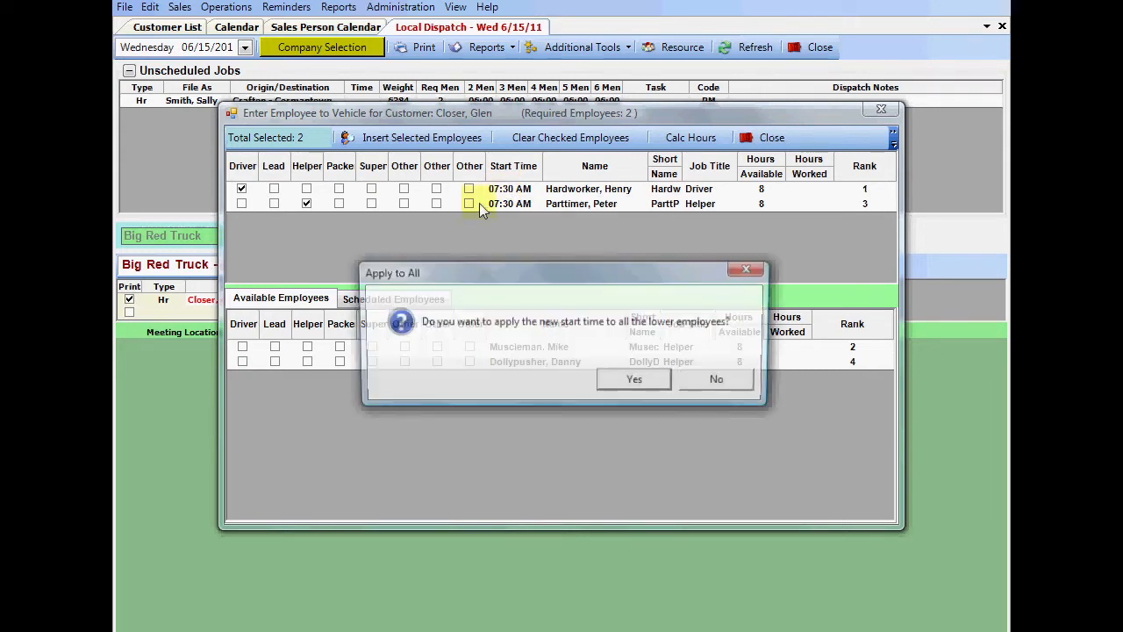
click(634, 379)
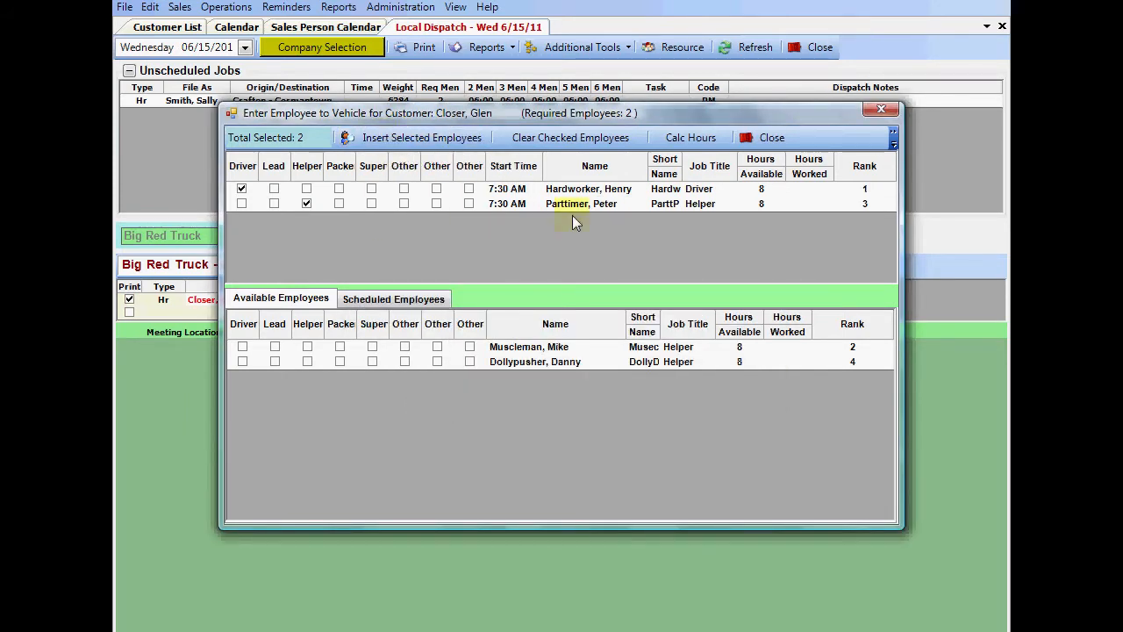
click(413, 138)
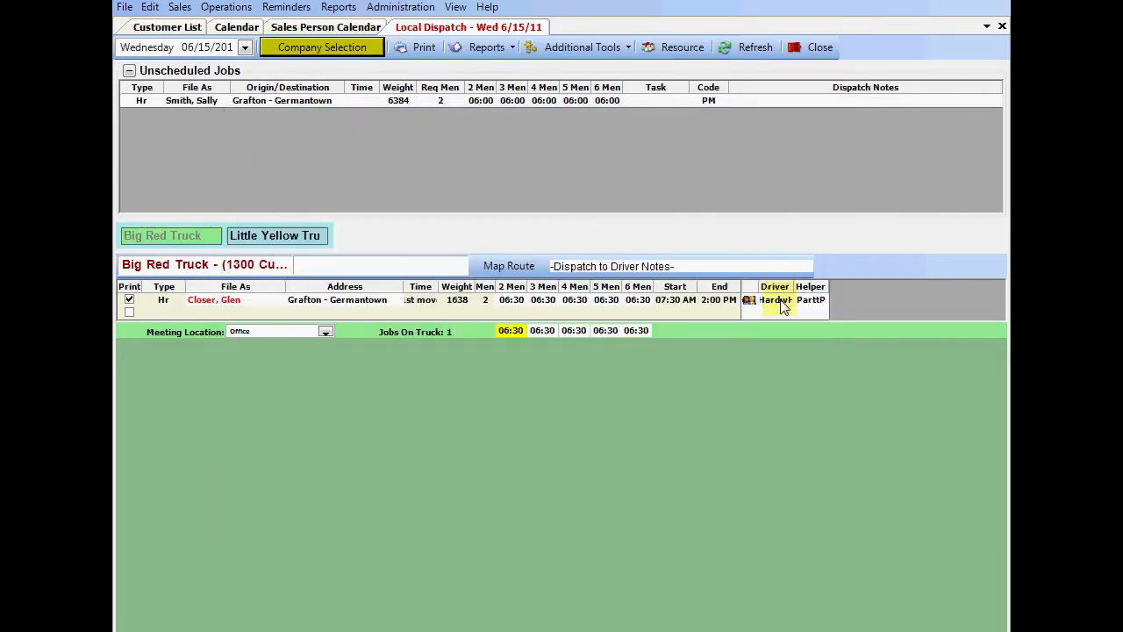
mouse_move(780, 307)
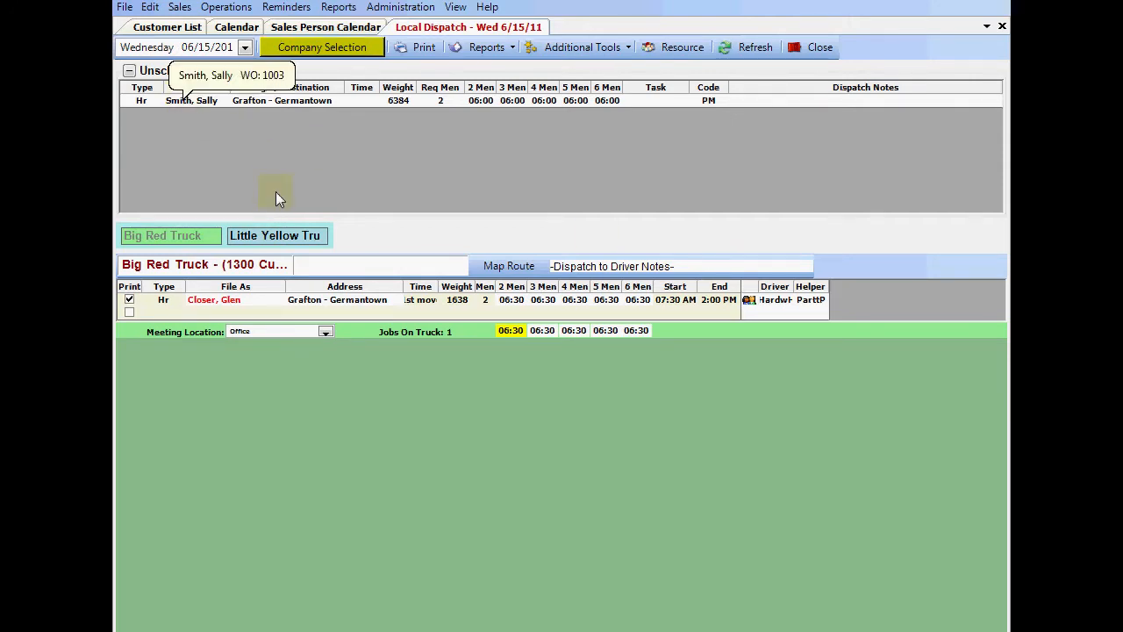
Try scheduling the PM job with weight 6384 on Little Yellow Truck.
drag(272, 238, 272, 238)
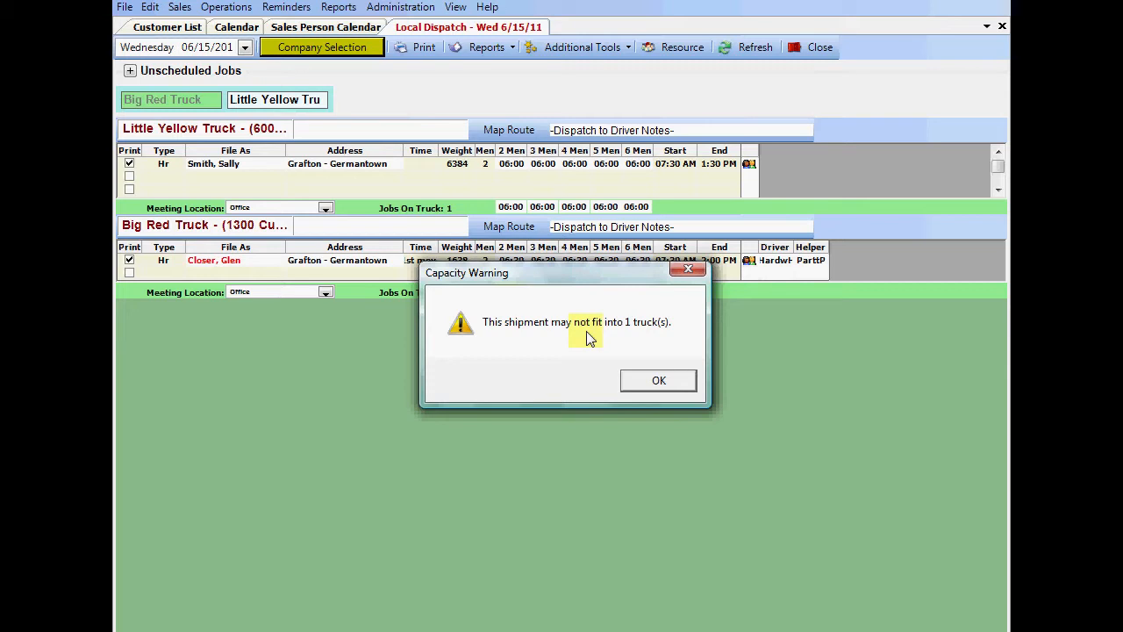
click(648, 384)
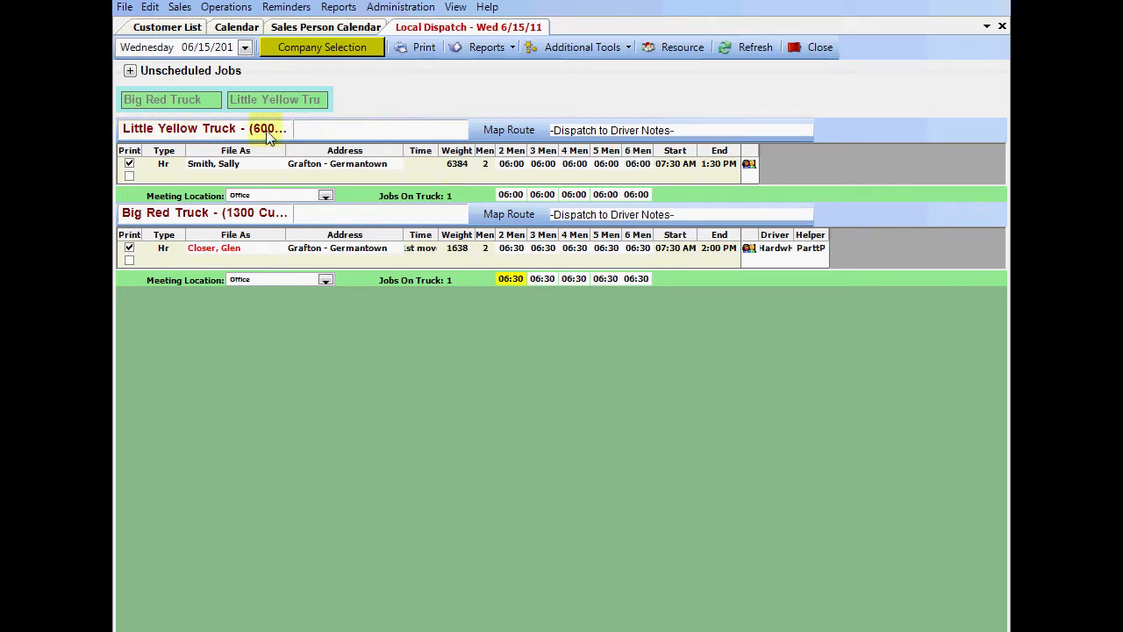
mouse_move(458, 166)
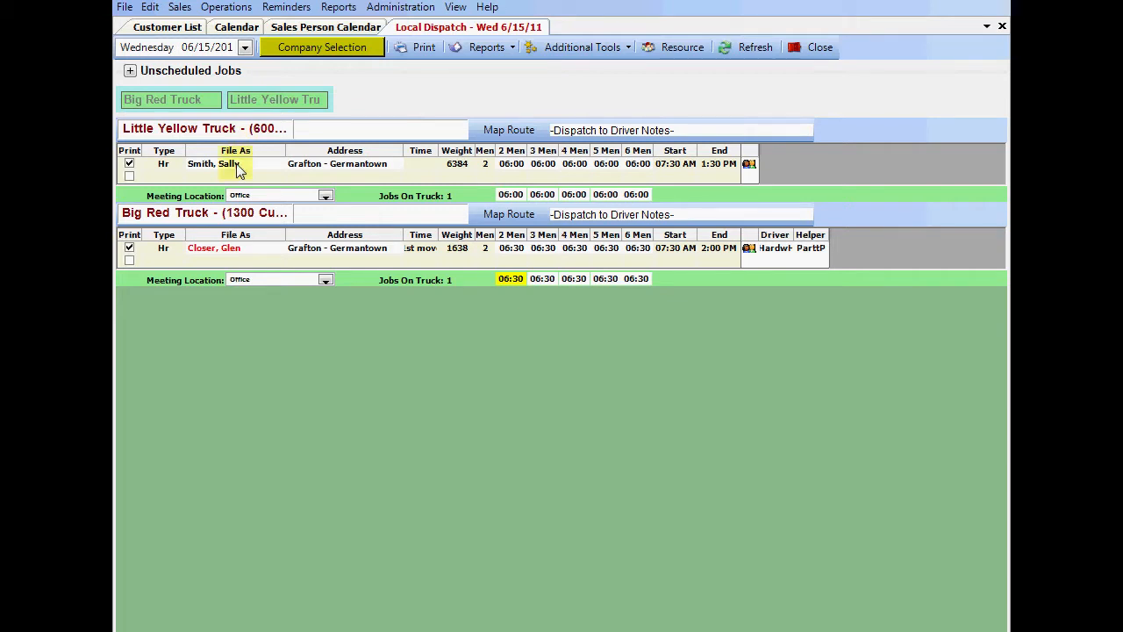
Move the PM job from Little Yellow Truck back to the unscheduled jobs.
mouse_move(241, 170)
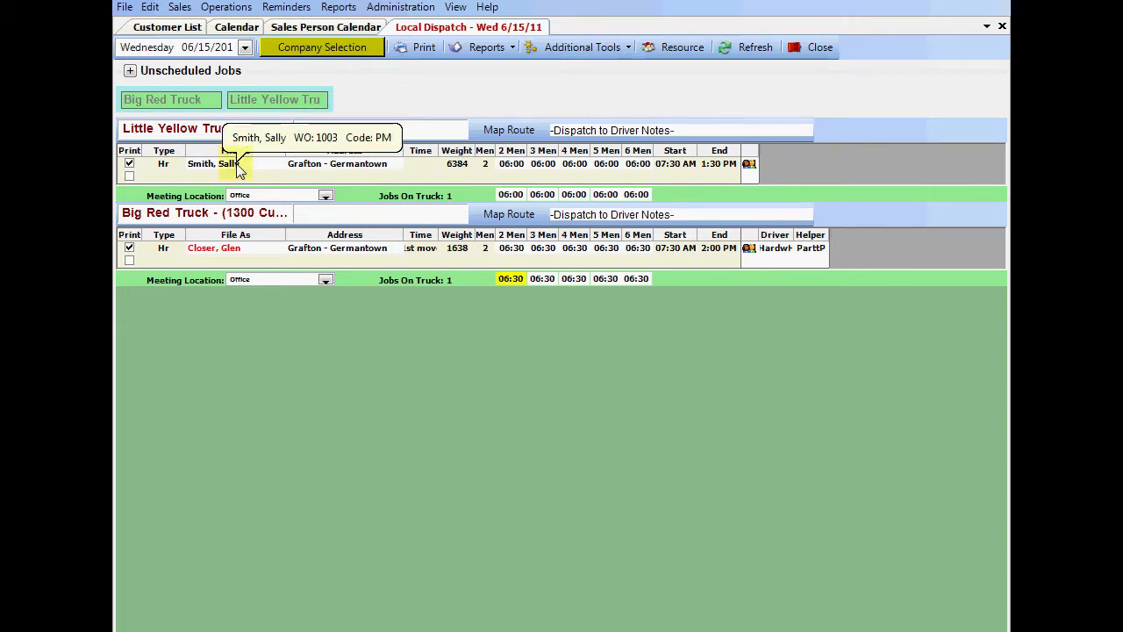
click(215, 70)
drag(213, 65, 192, 118)
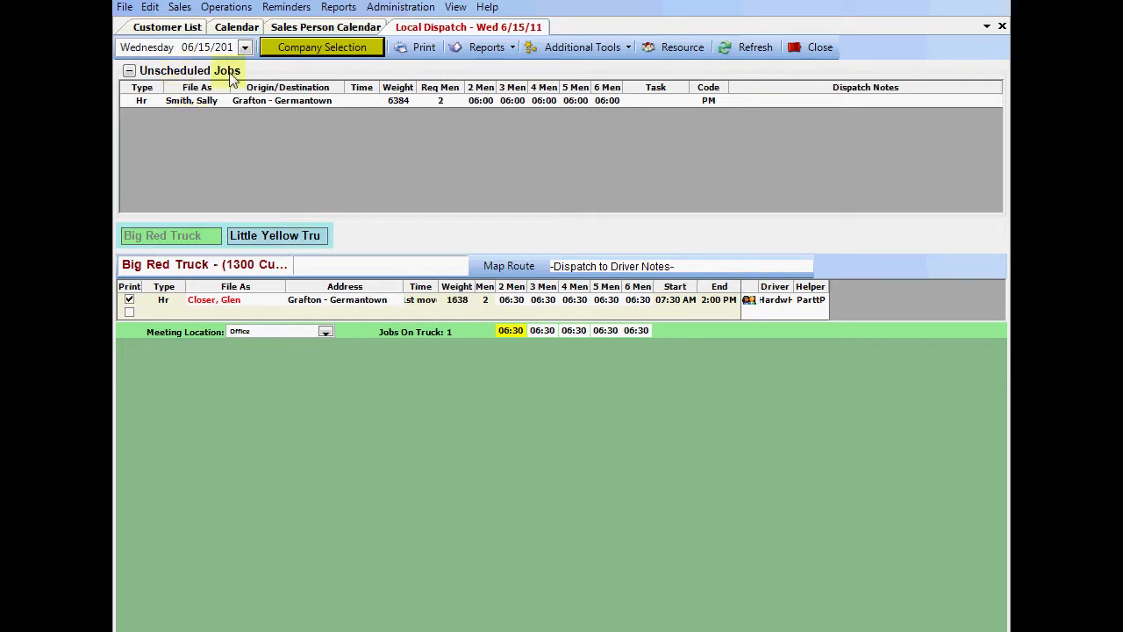
Collapse the unscheduled jobs list and expand it again.
mouse_move(198, 103)
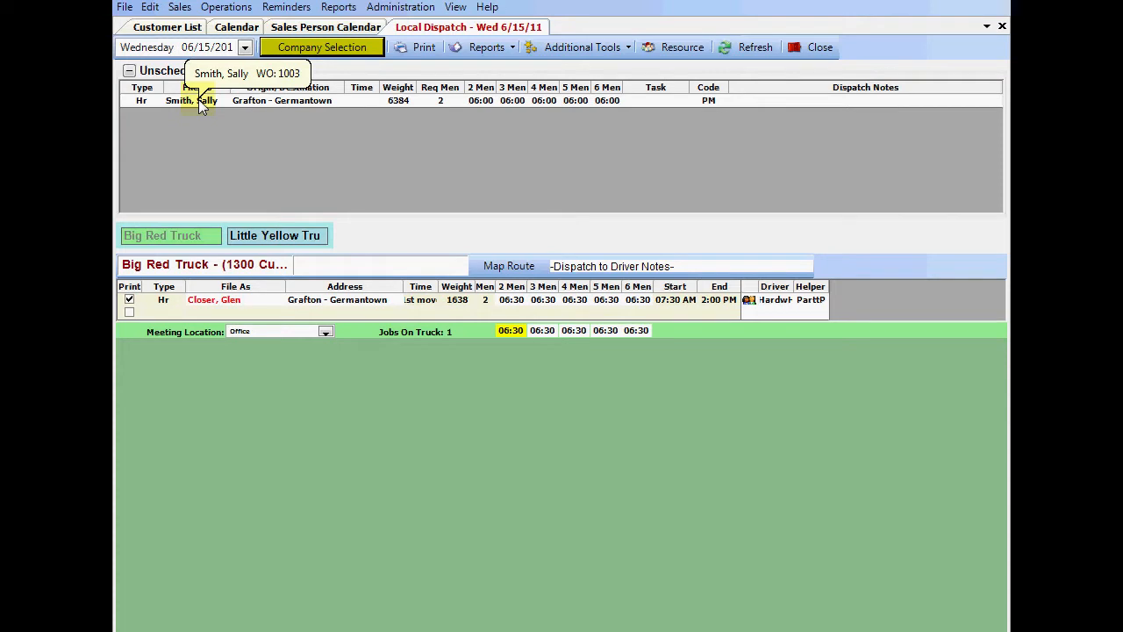
click(129, 71)
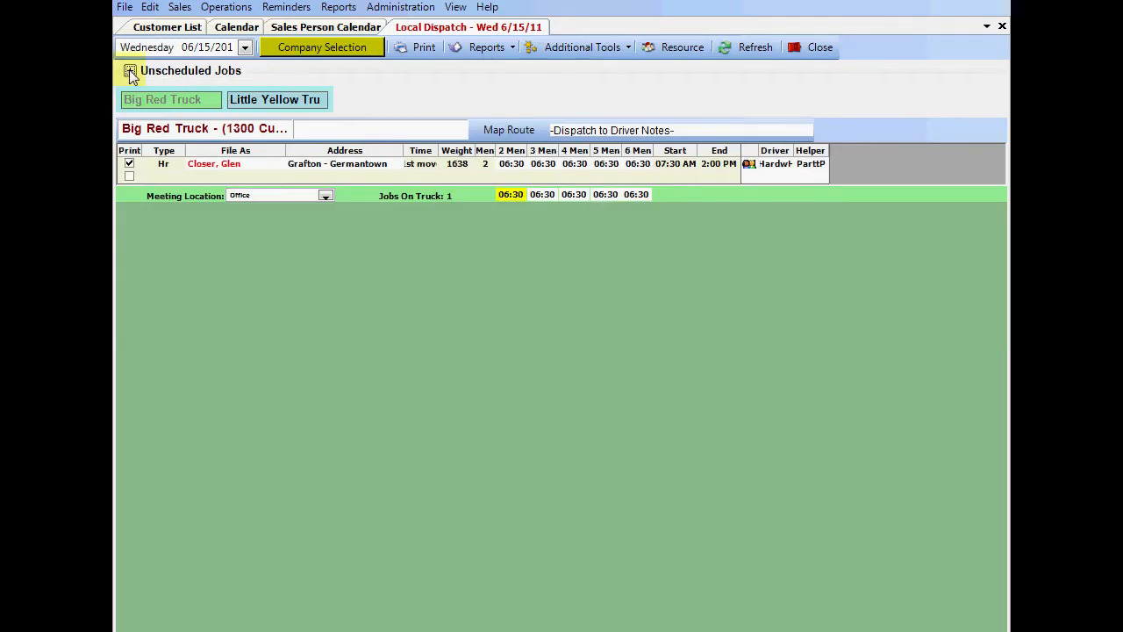
click(129, 71)
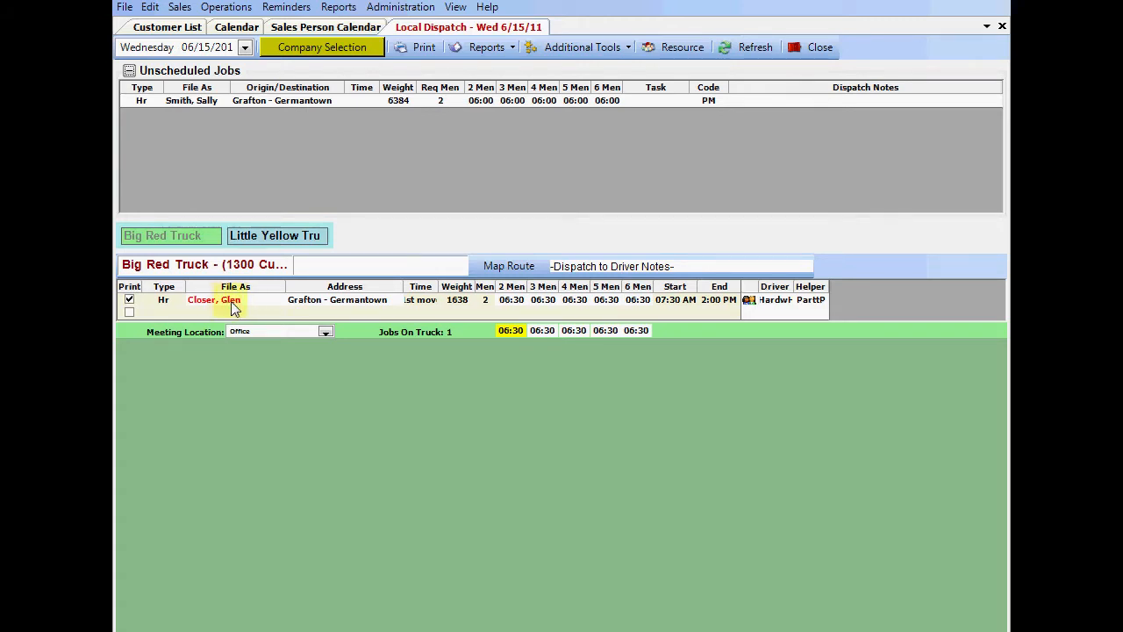
Move the AM job with weight 1638 from Big Red Truck to Little Yellow Truck.
mouse_move(464, 309)
mouse_move(202, 305)
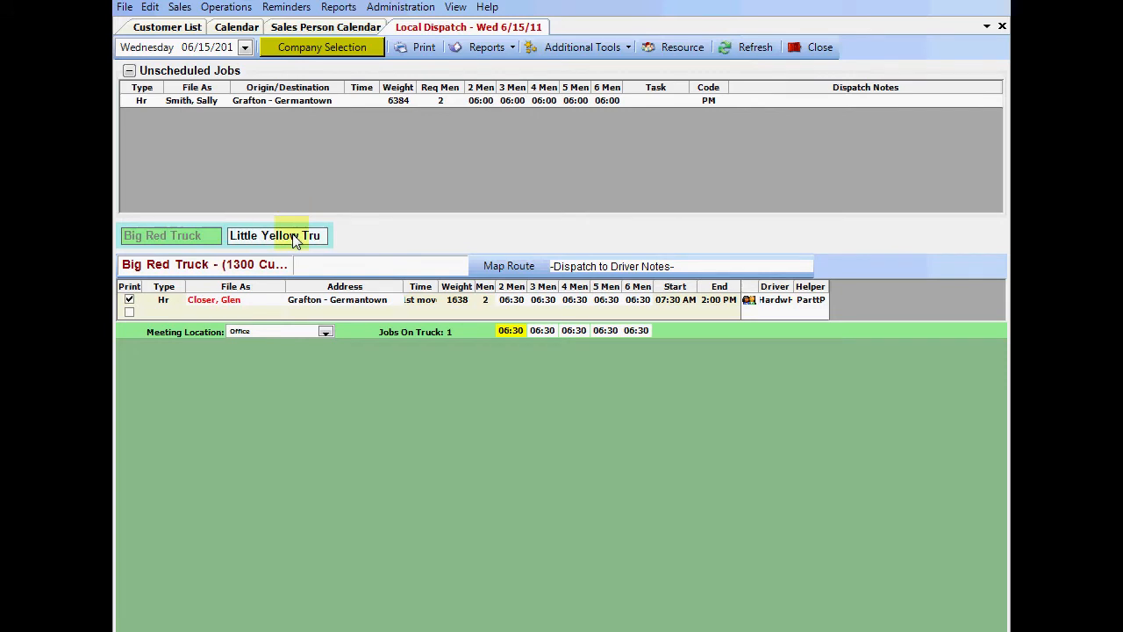
click(292, 237)
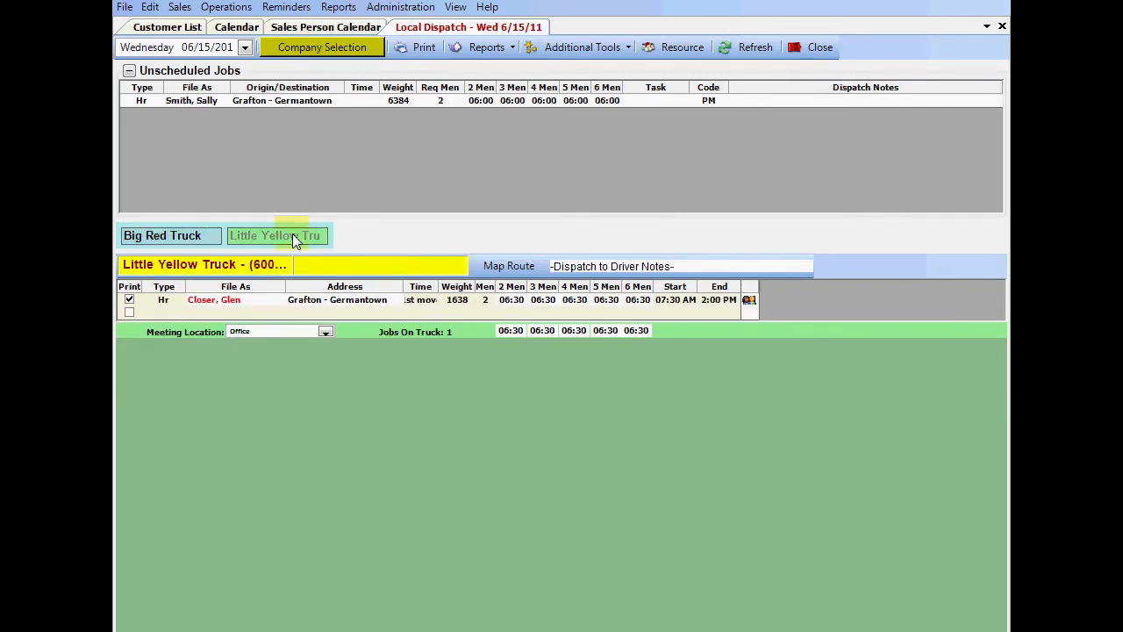
Crew the Little Yellow Truck job with the rank 1 employee as driver and the rank 3 employee as helper.
click(750, 302)
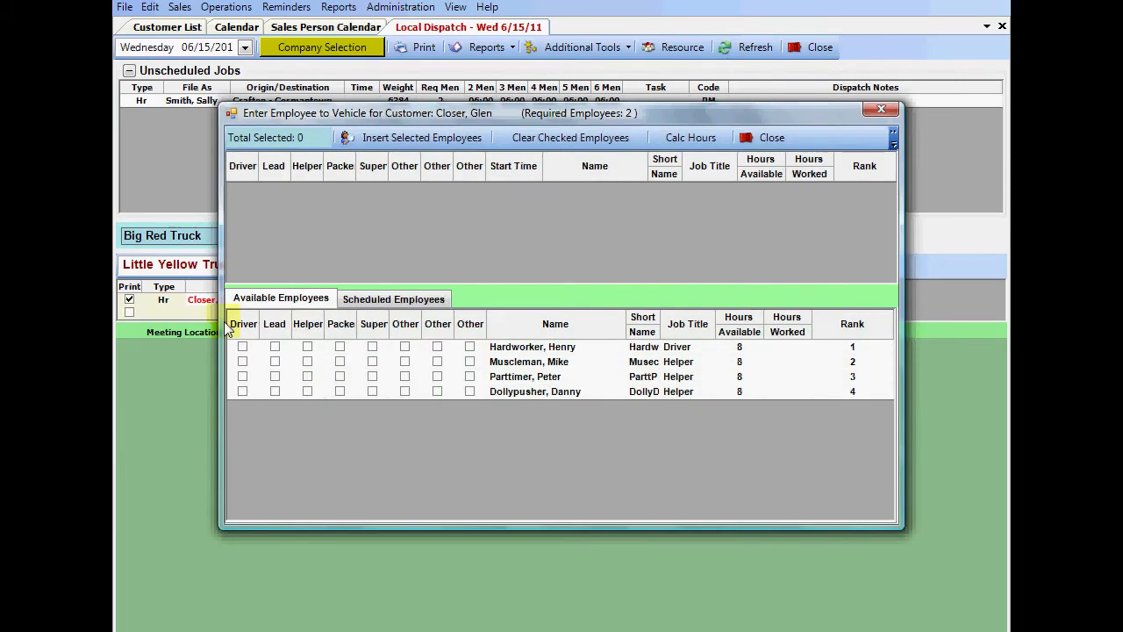
click(242, 347)
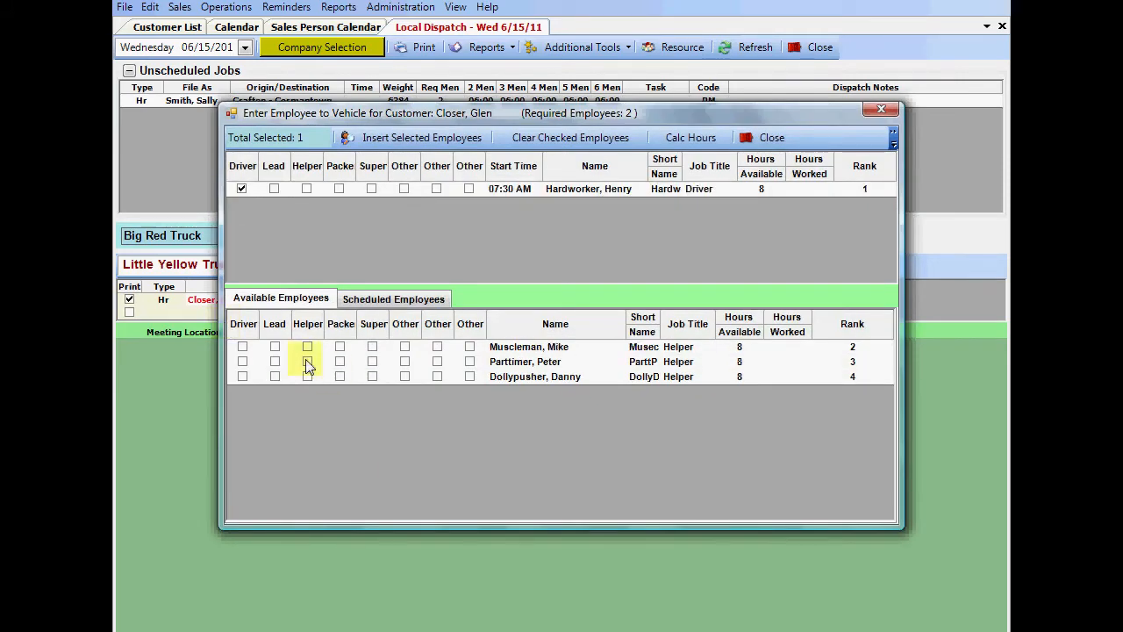
click(307, 361)
click(371, 135)
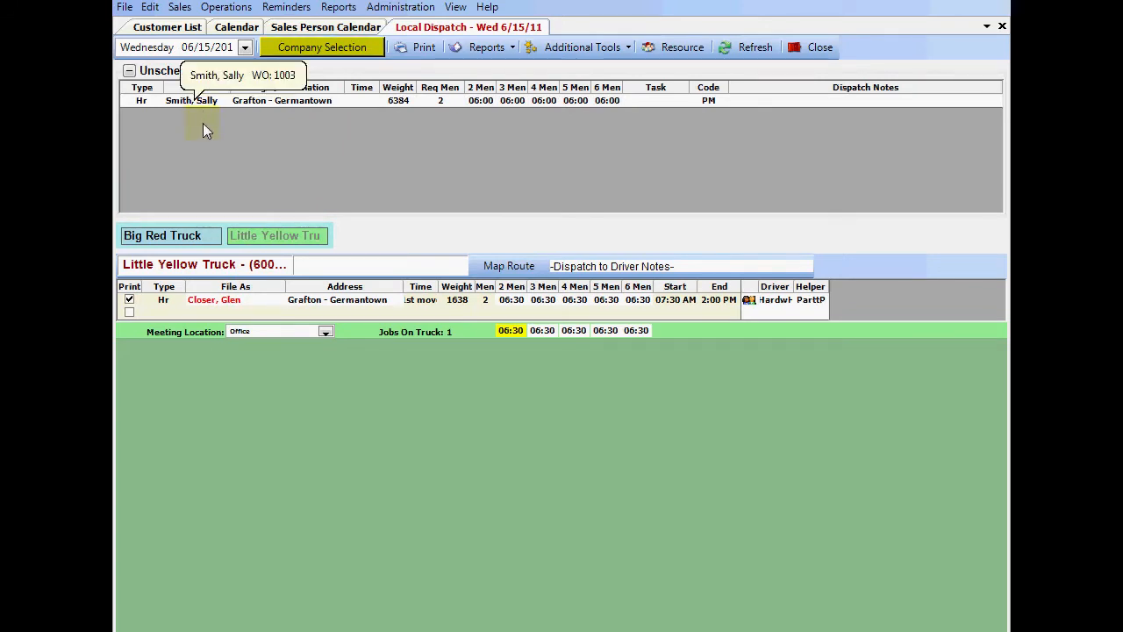
Schedule the PM job on Big Red Truck with the rank 2 employee driving and rank 4 helping, and expand the unscheduled jobs.
click(182, 240)
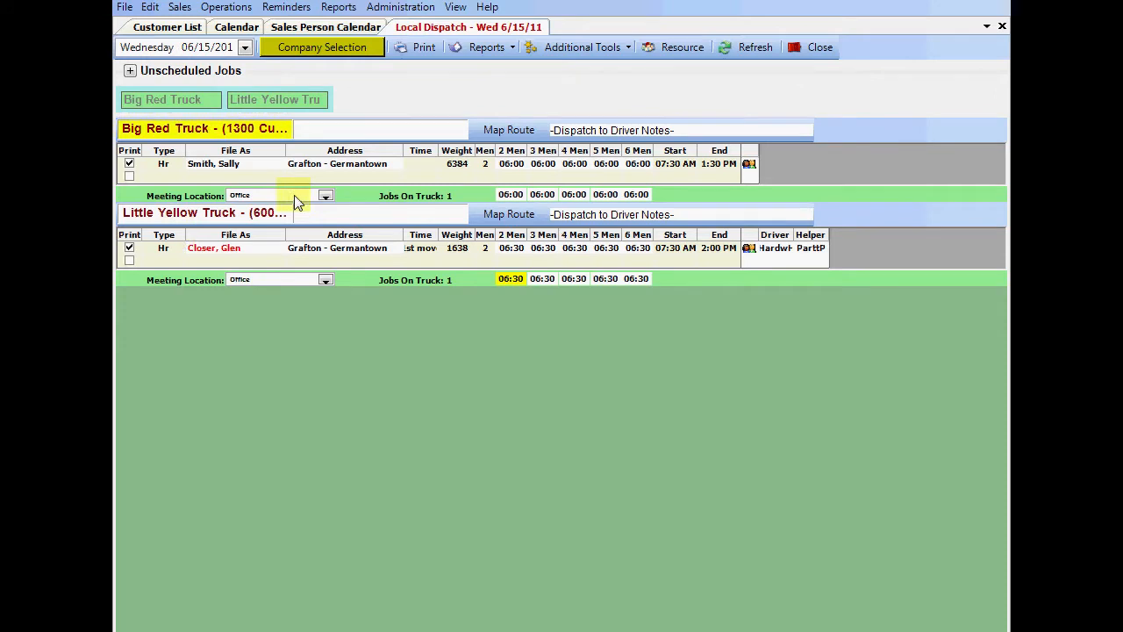
click(749, 165)
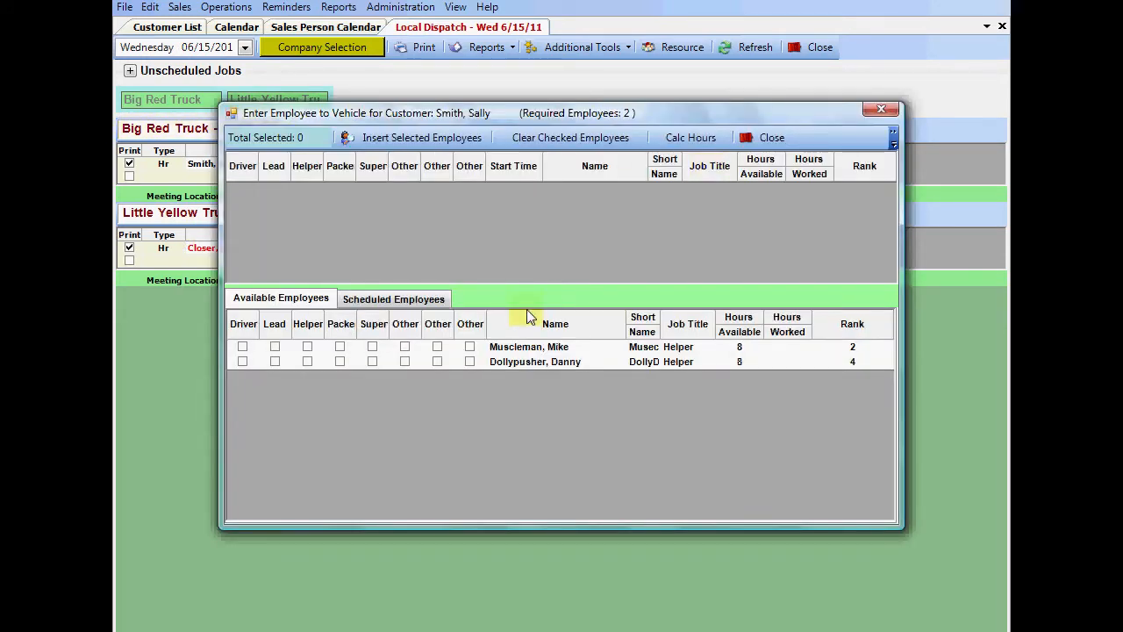
click(243, 348)
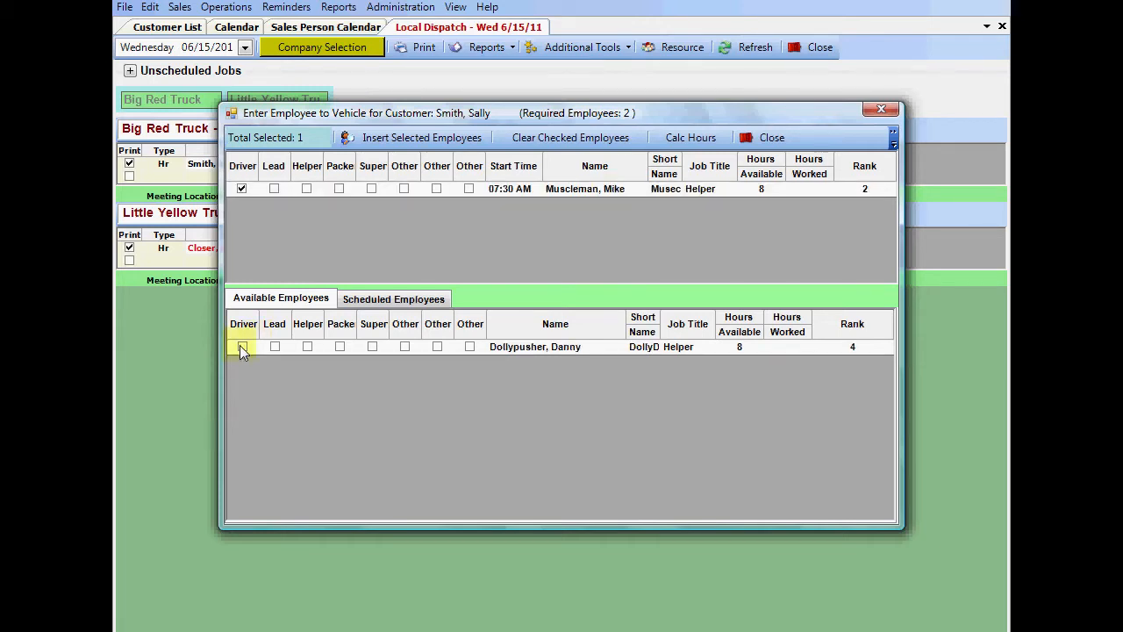
click(307, 347)
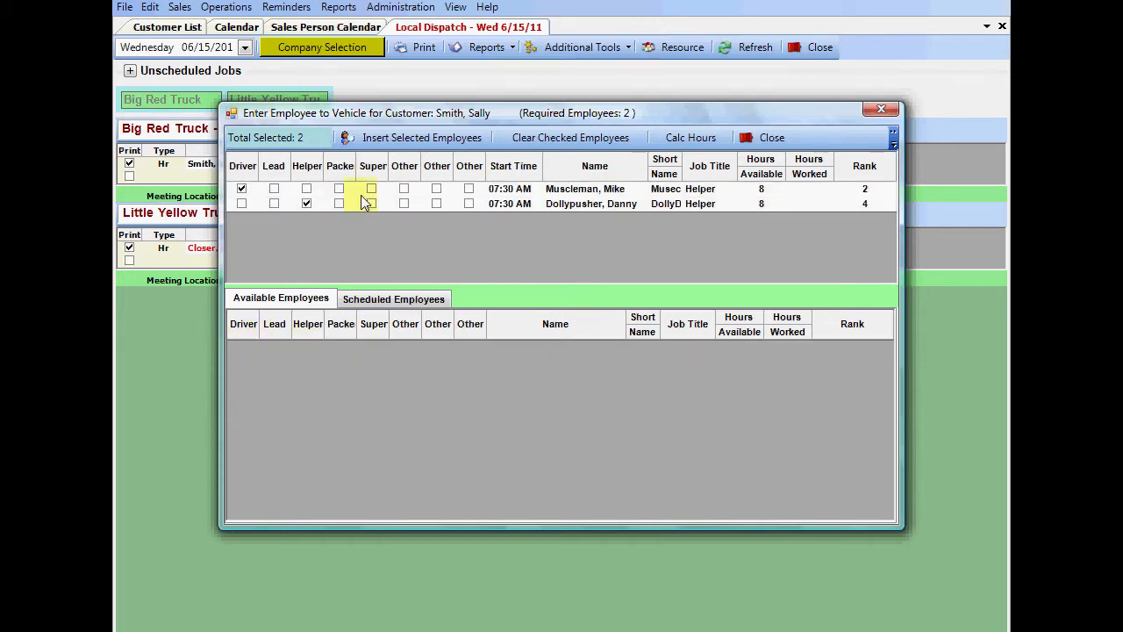
click(378, 140)
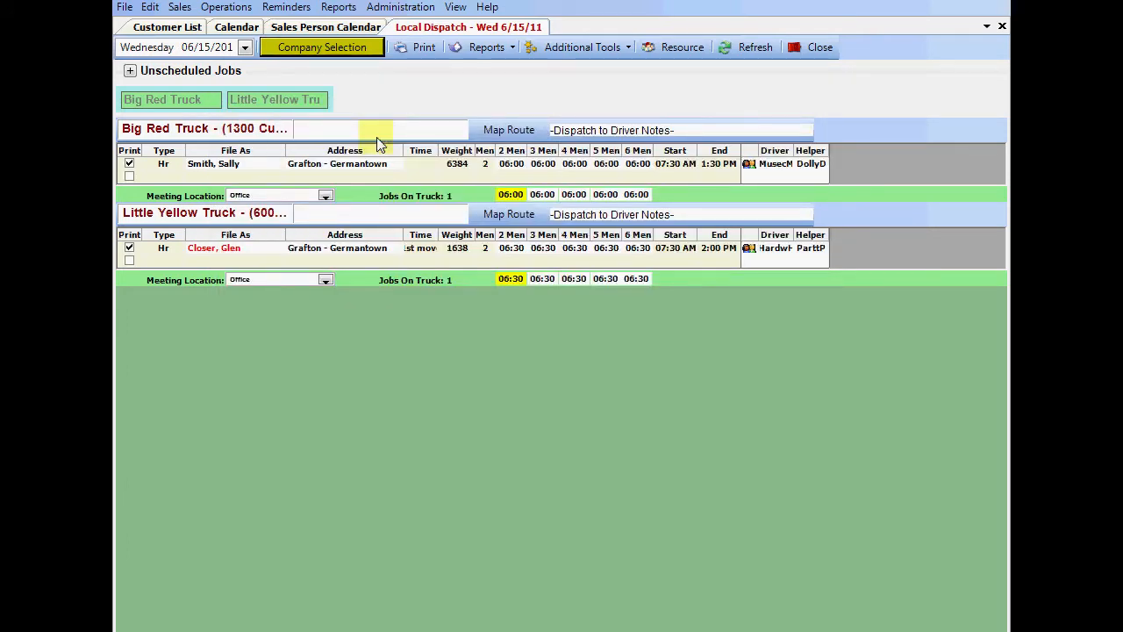
click(130, 71)
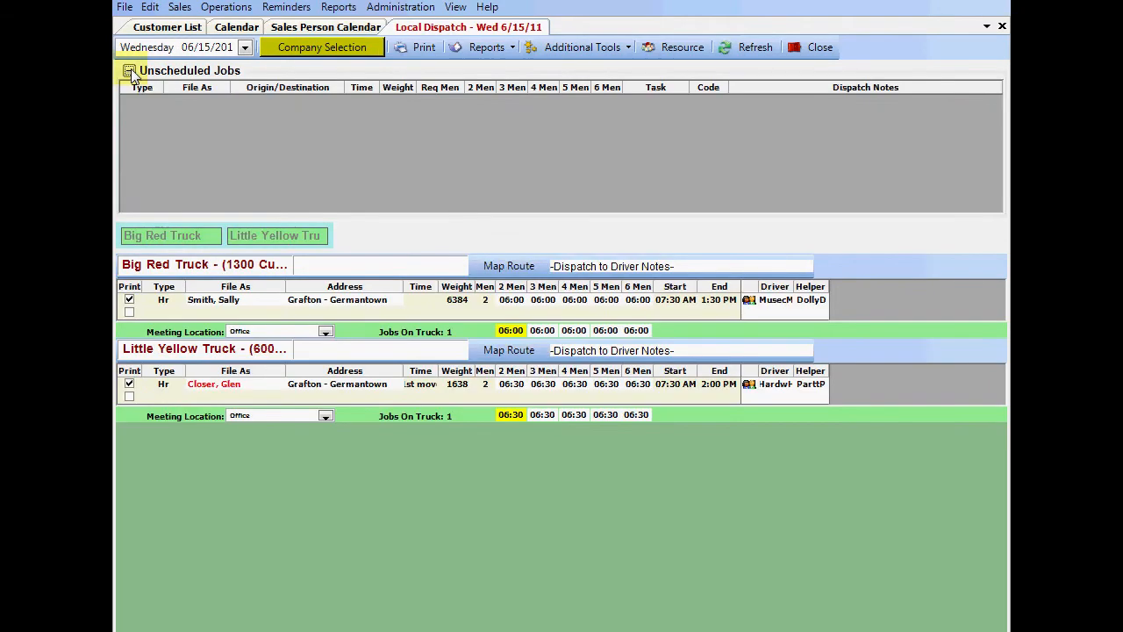
Collapse the unscheduled jobs list and select the dispatch-to-driver notes text for Big Red Truck.
click(130, 71)
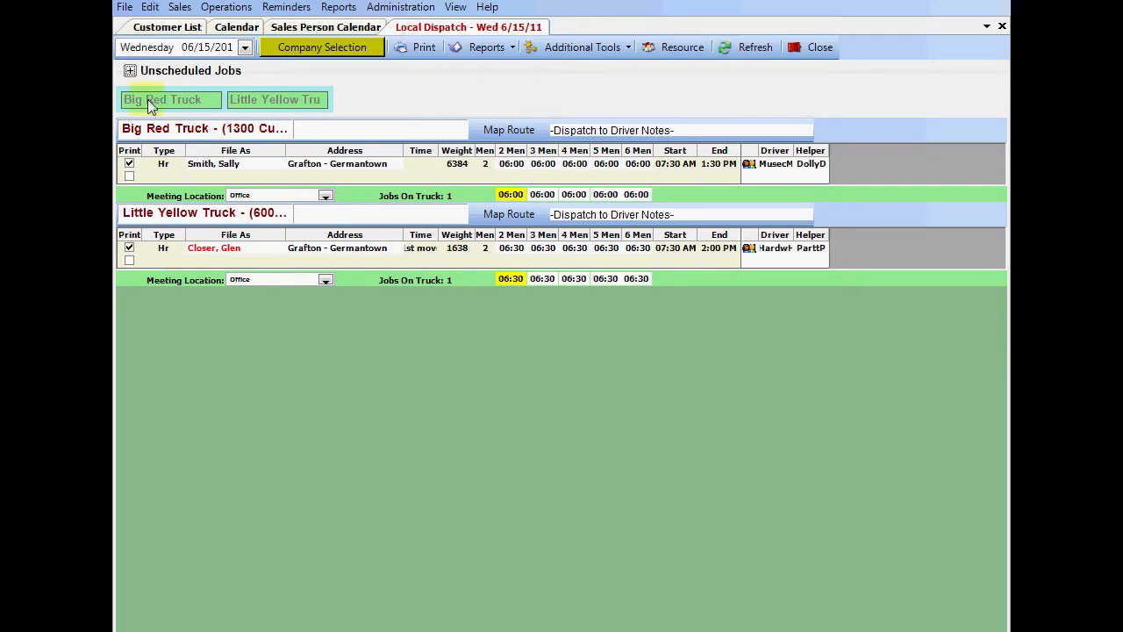
mouse_move(149, 104)
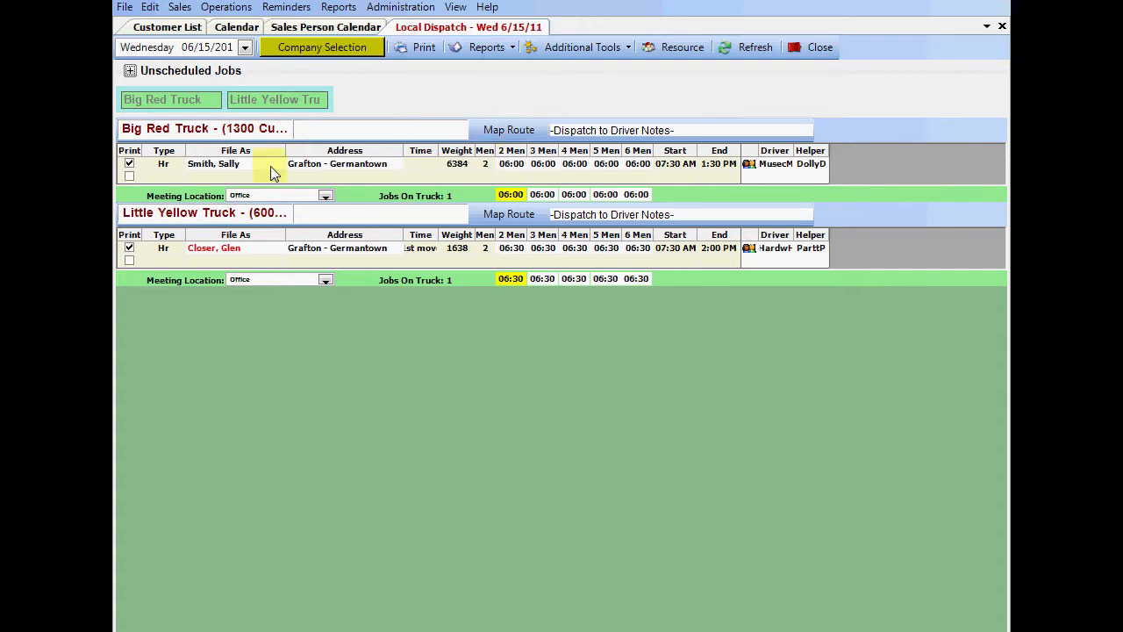
mouse_move(296, 171)
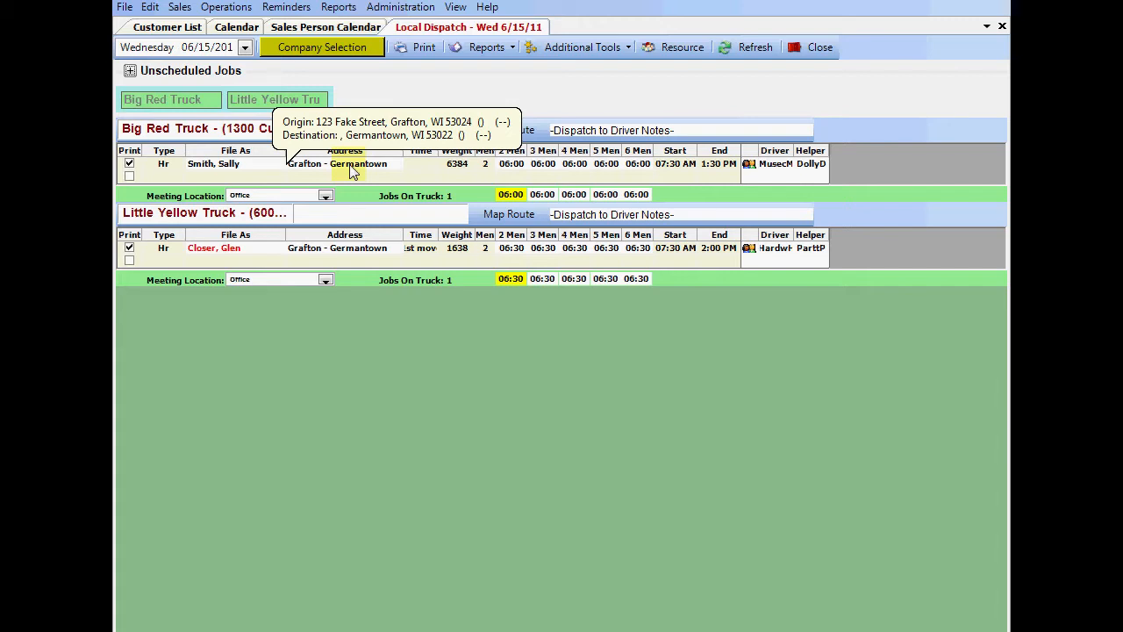
click(681, 132)
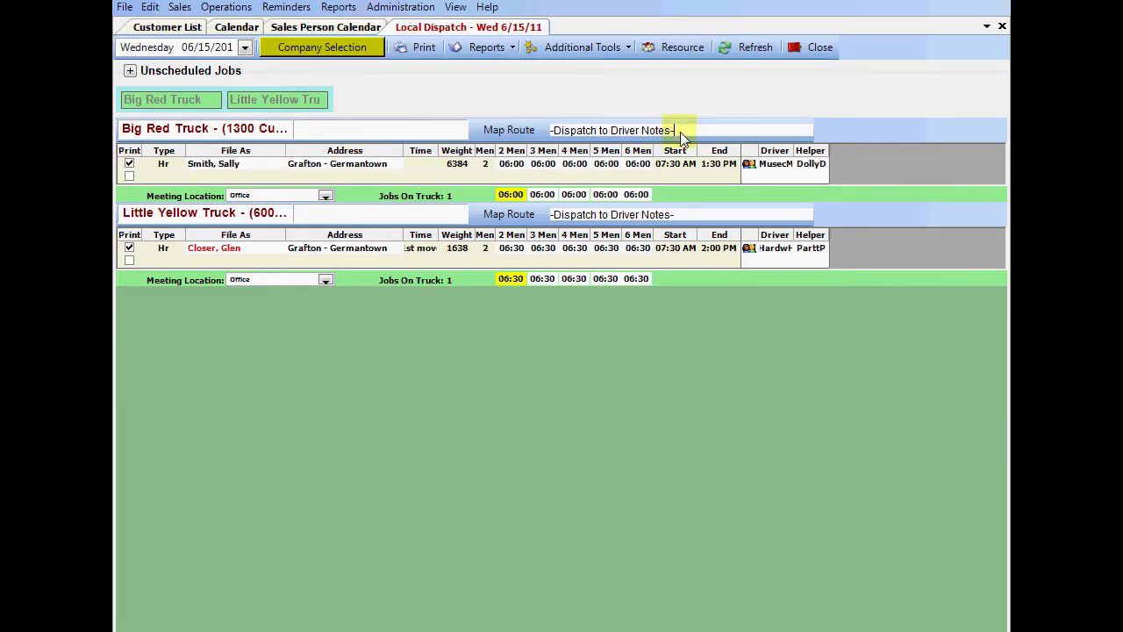
drag(681, 136, 544, 131)
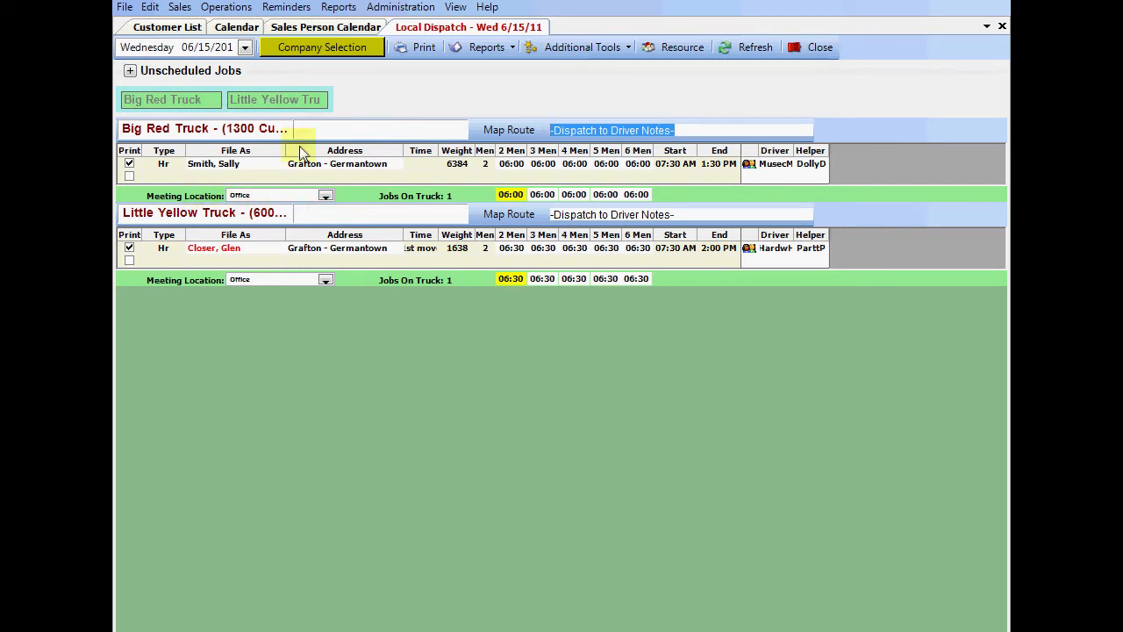
View the Office entry in the resources' Meeting Locations list, saving and closing it before closing the list.
click(403, 10)
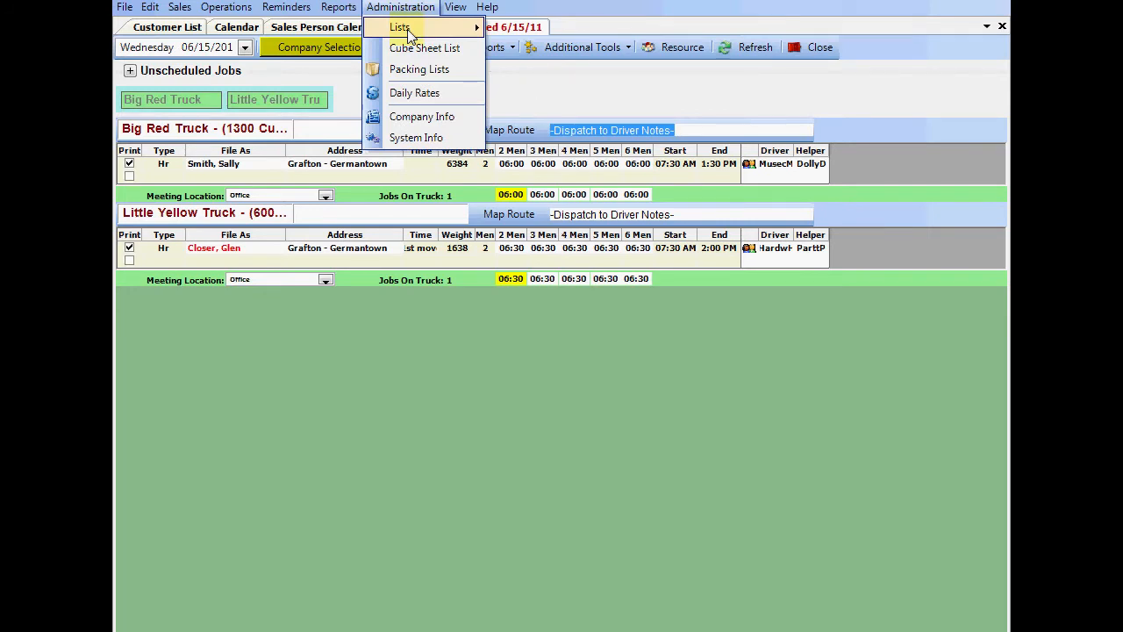
mouse_move(408, 28)
mouse_move(569, 51)
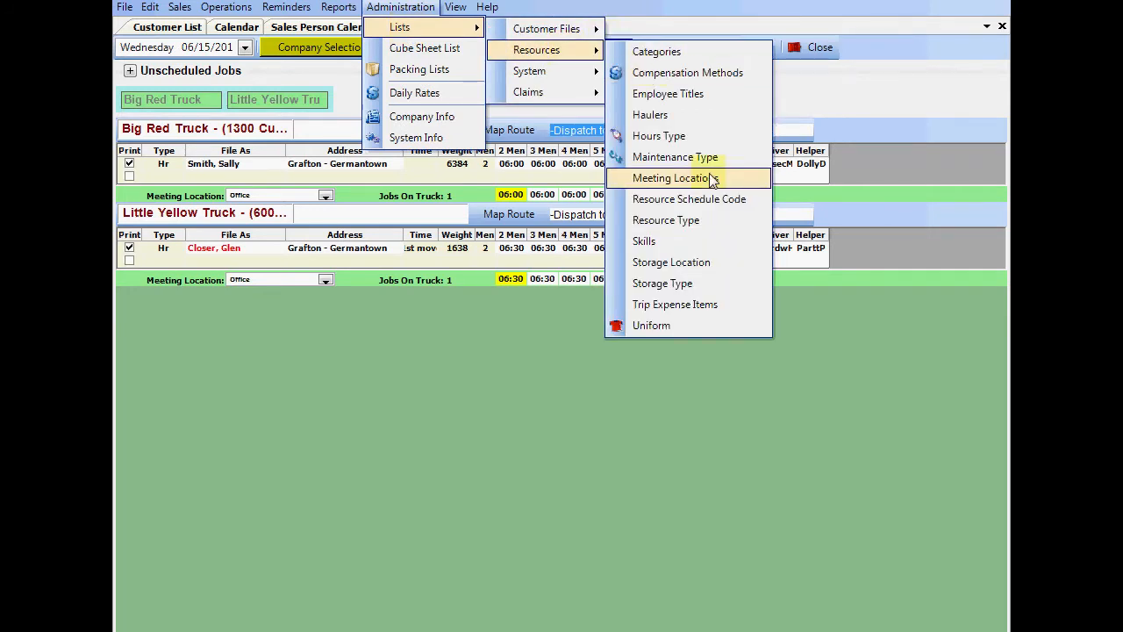
click(671, 179)
double_click(267, 174)
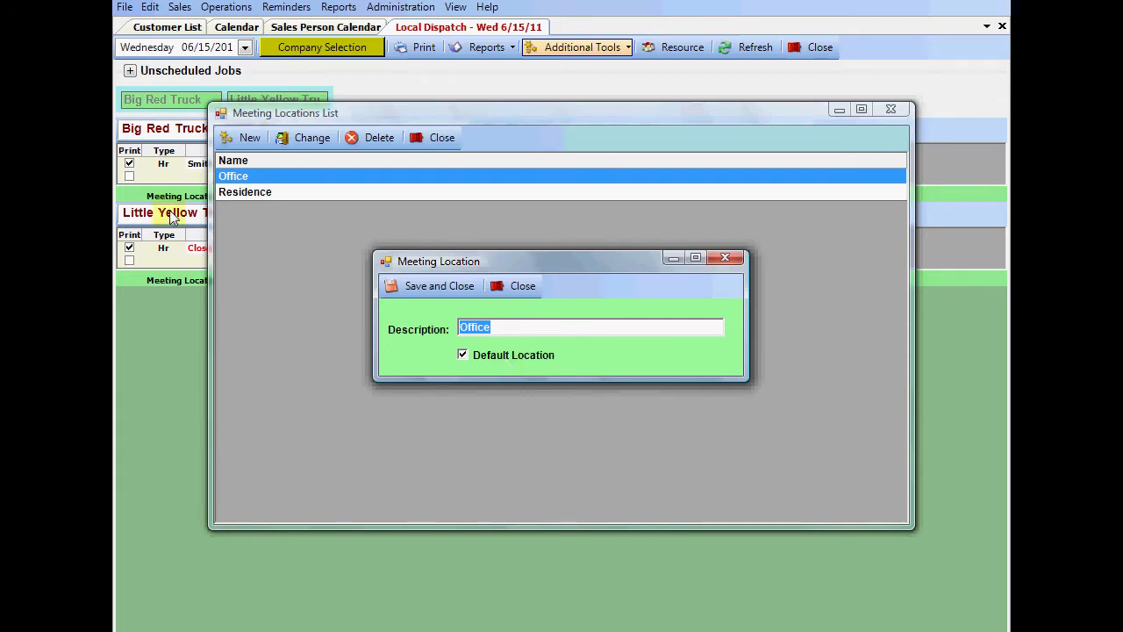
click(439, 286)
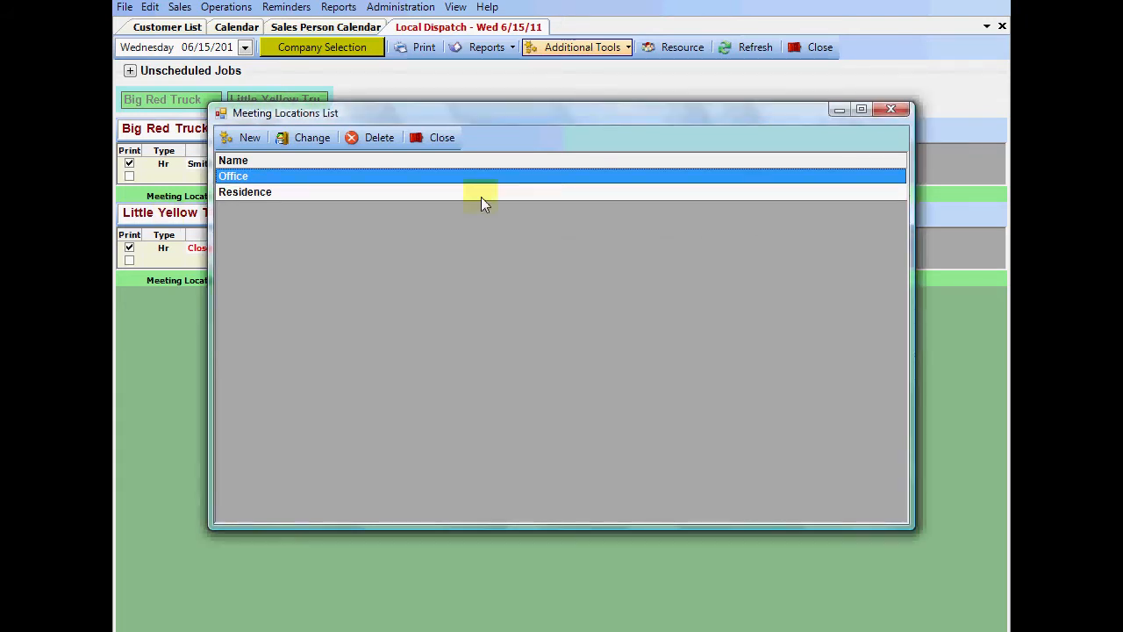
click(441, 138)
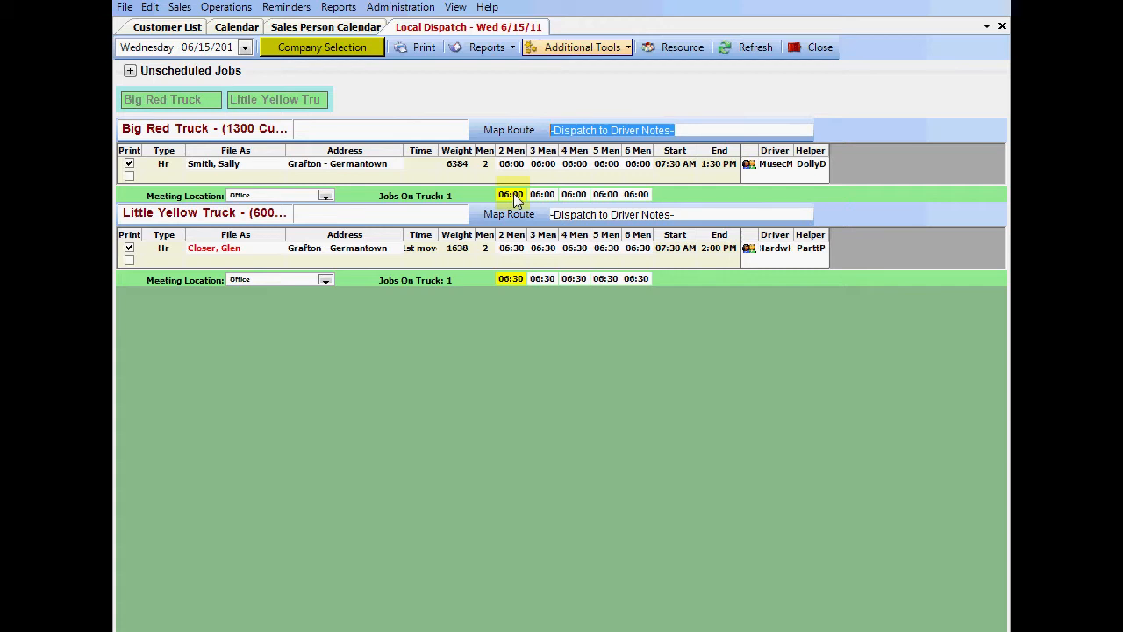
Exclude the Big Red Truck job from printing.
mouse_move(812, 171)
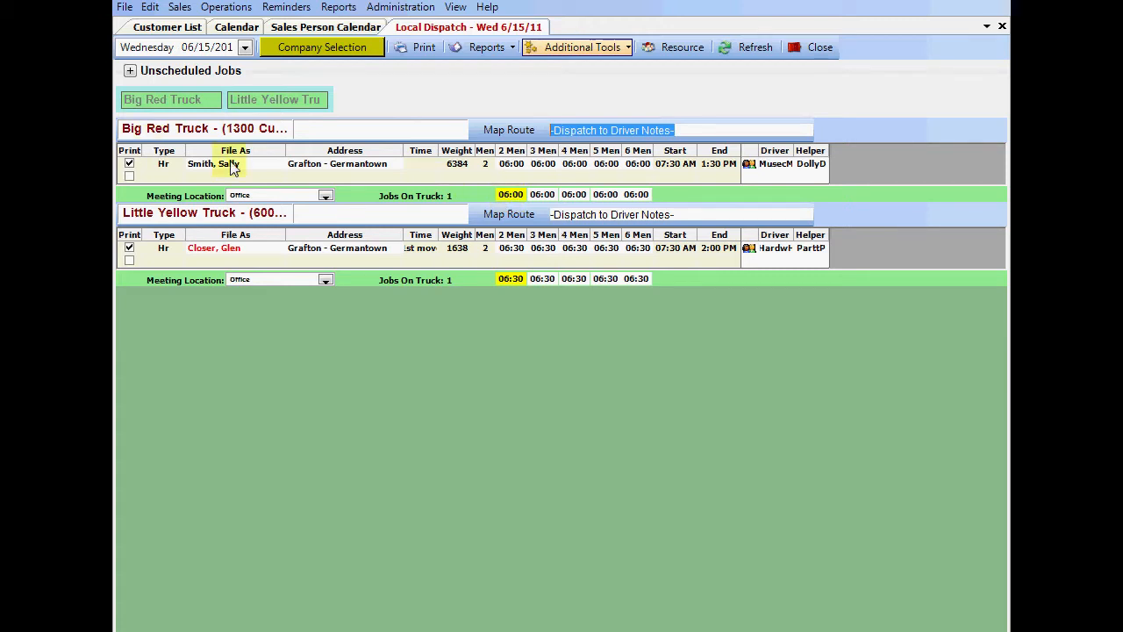
mouse_move(230, 168)
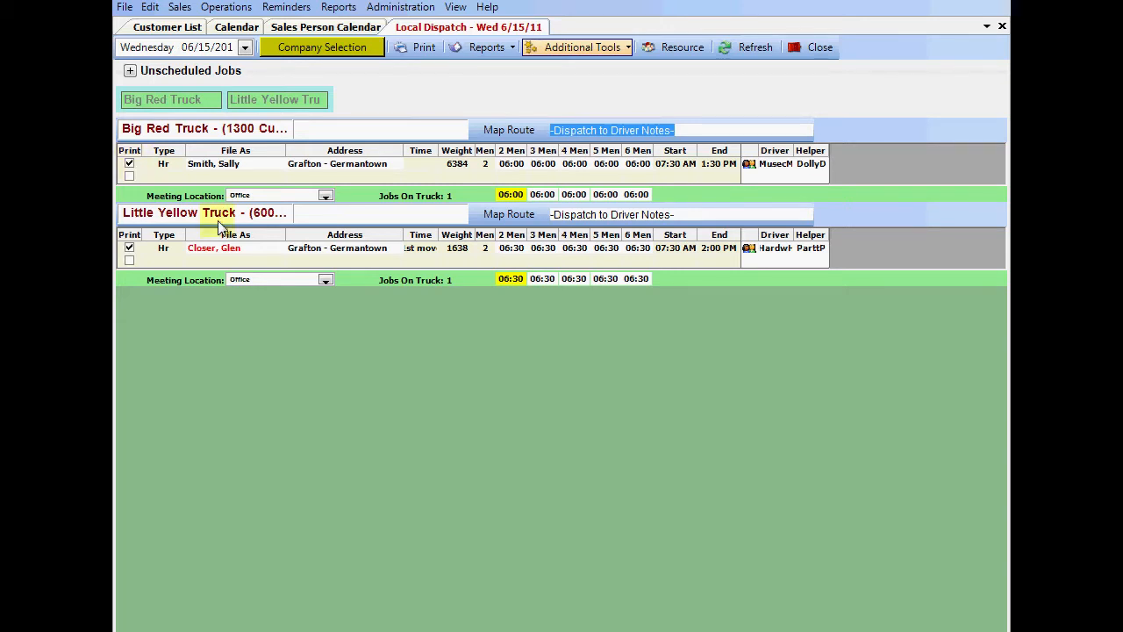
mouse_move(228, 251)
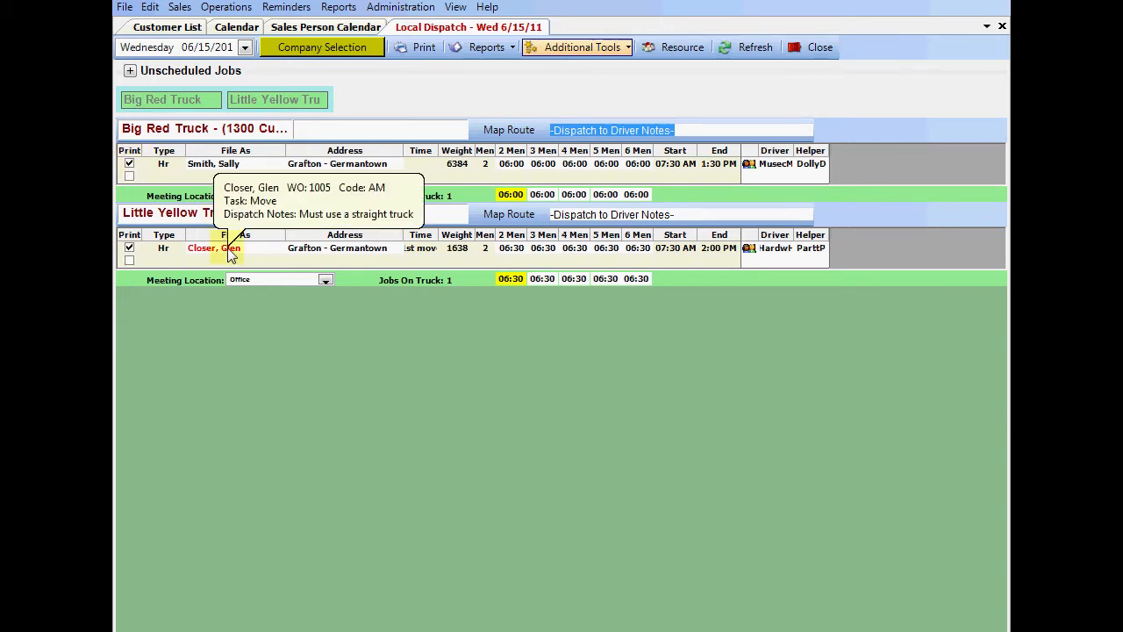
click(129, 164)
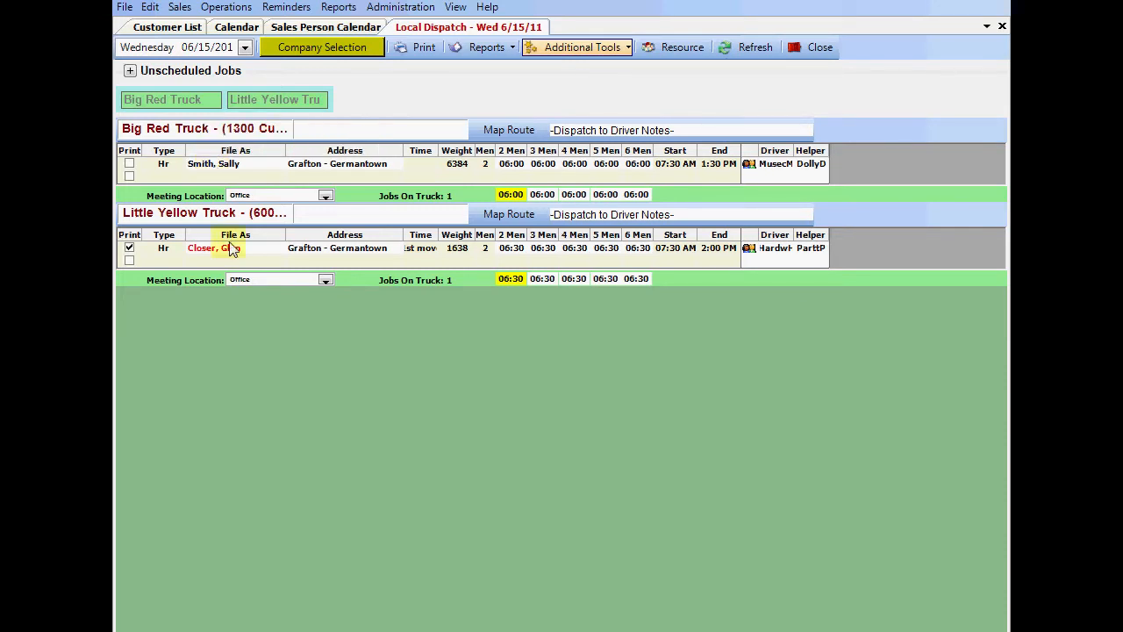
mouse_move(231, 253)
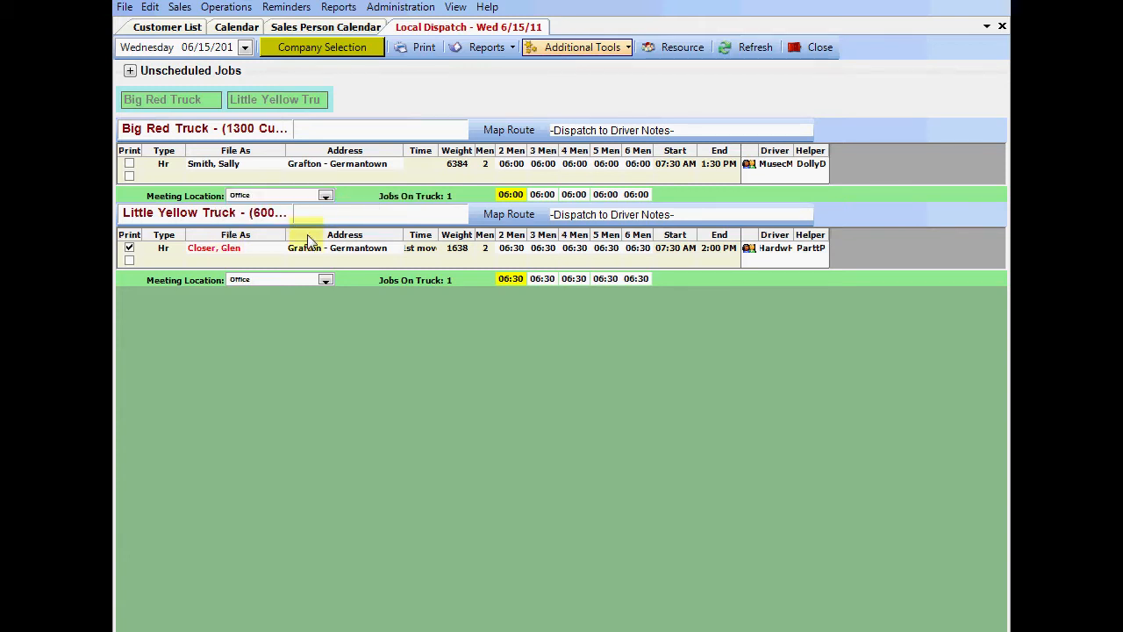
mouse_move(337, 254)
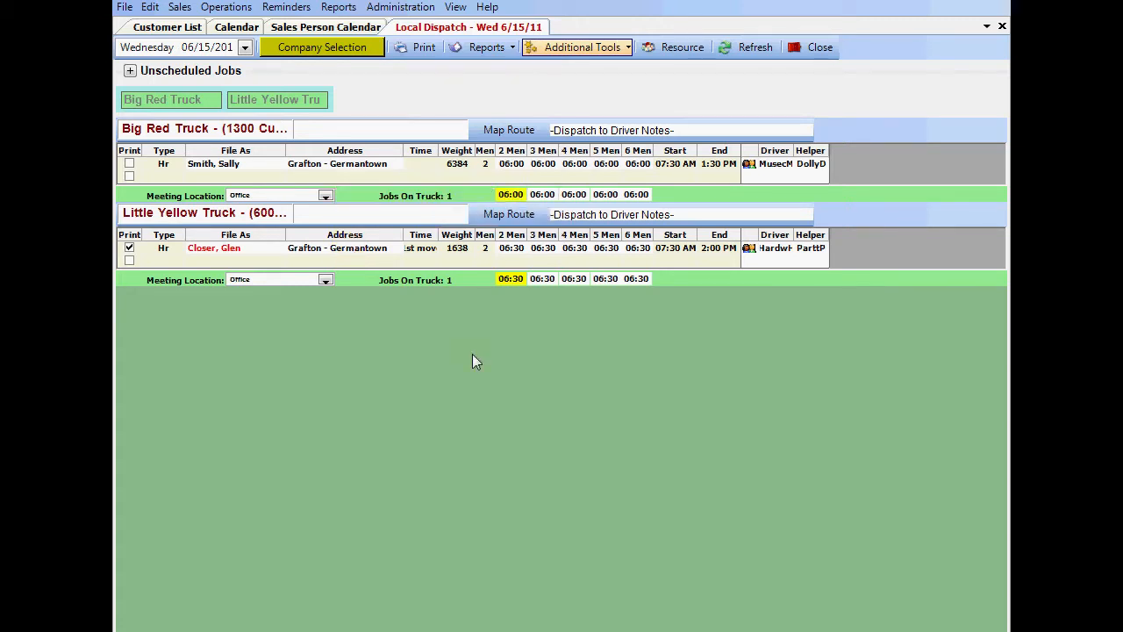
Replace the helper on the Big Red Truck job with the already scheduled rank 3 employee.
click(749, 165)
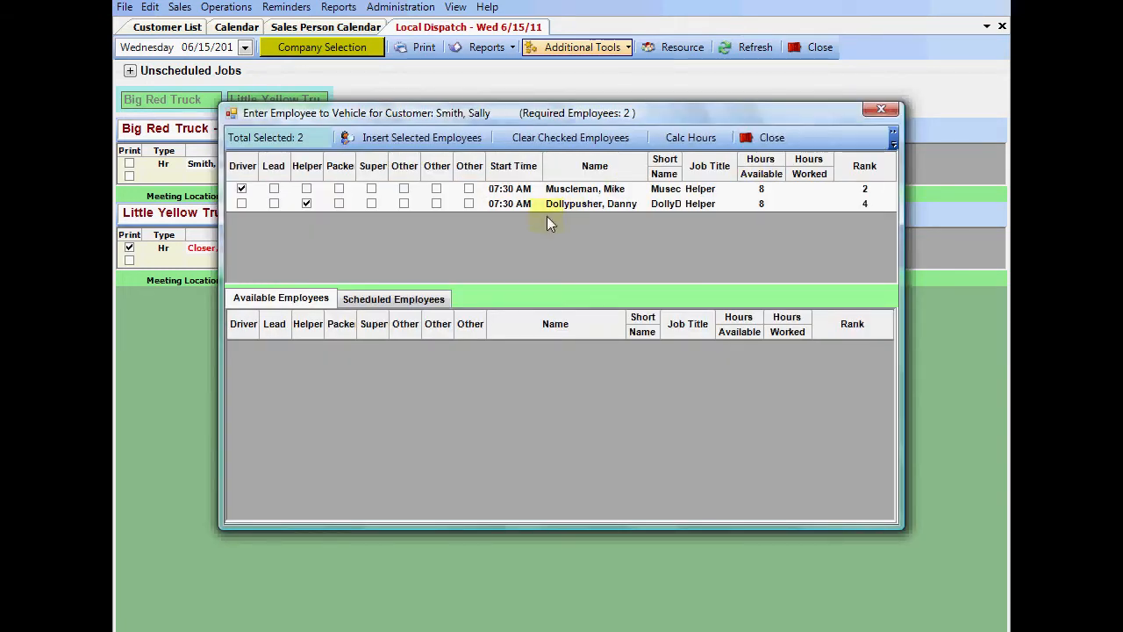
mouse_move(618, 183)
click(306, 202)
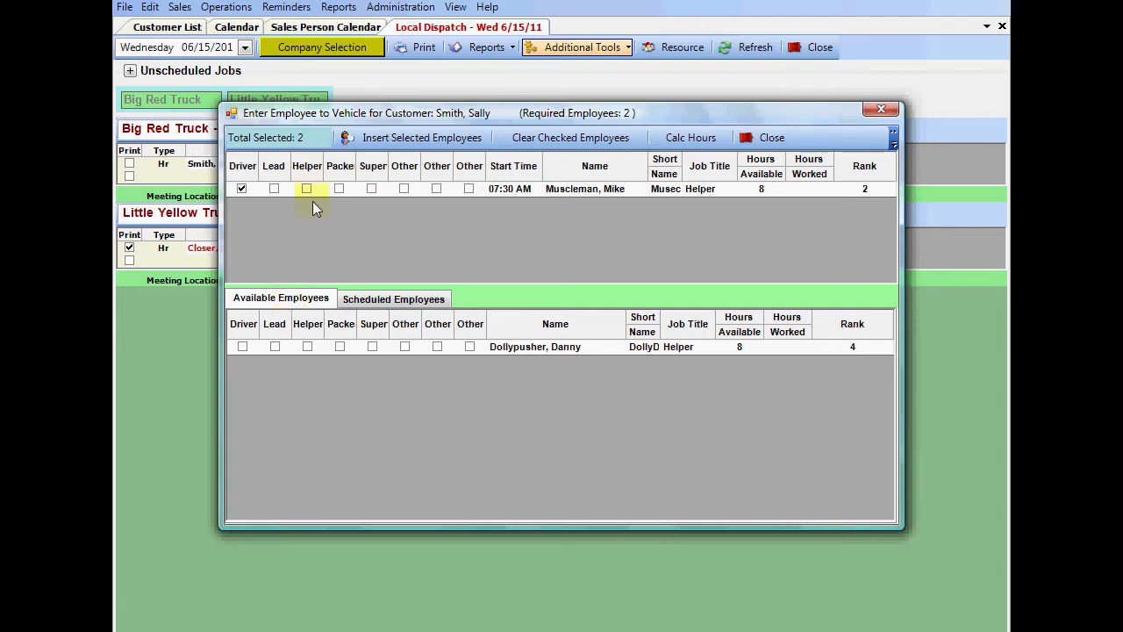
click(402, 302)
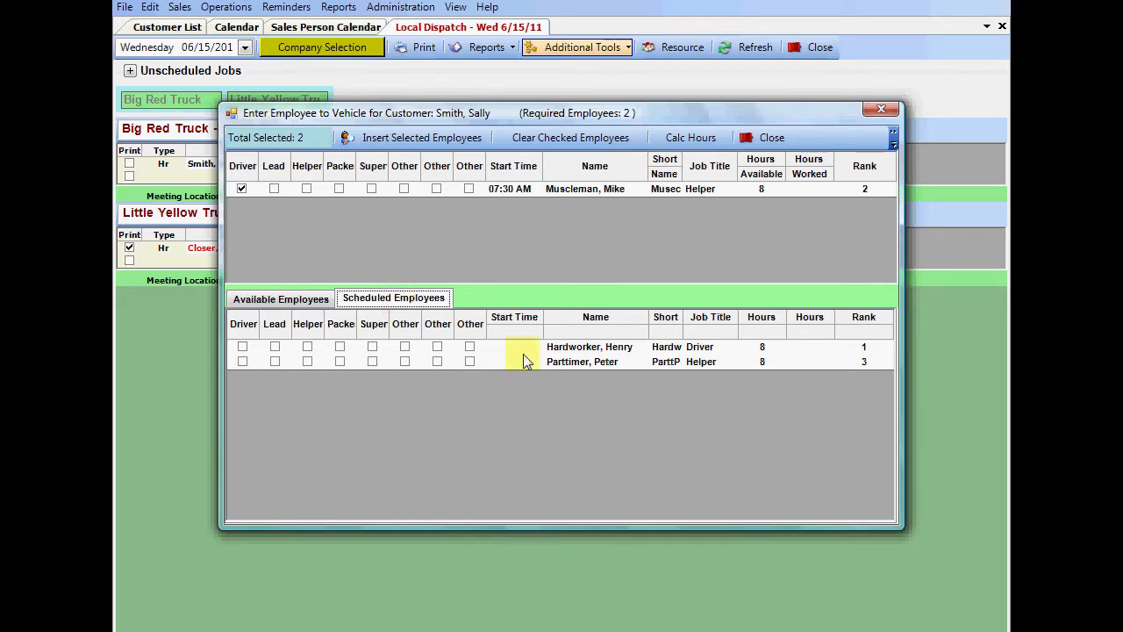
click(307, 361)
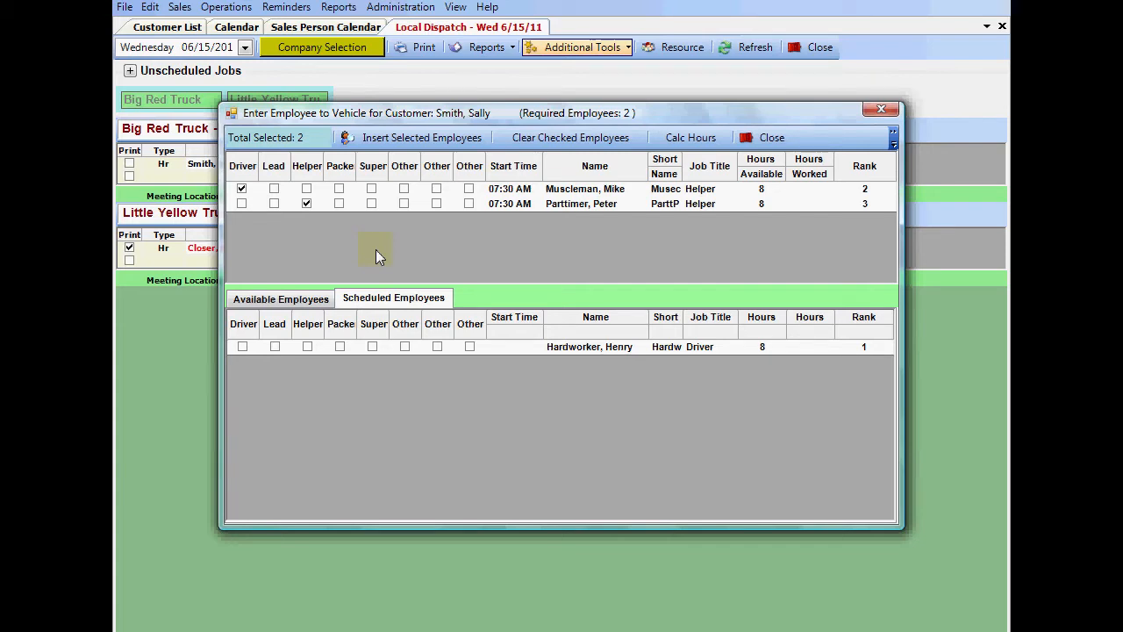
click(420, 139)
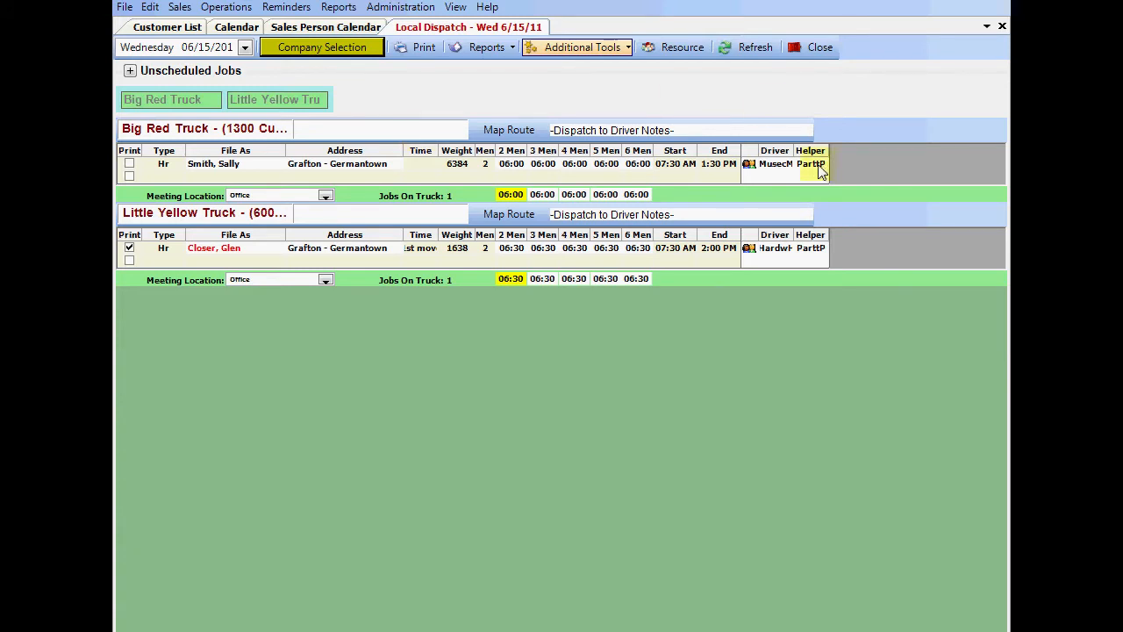
Open the crew assignment for the Little Yellow Truck job, view the scheduled employees and calculate their hours worked.
mouse_move(819, 172)
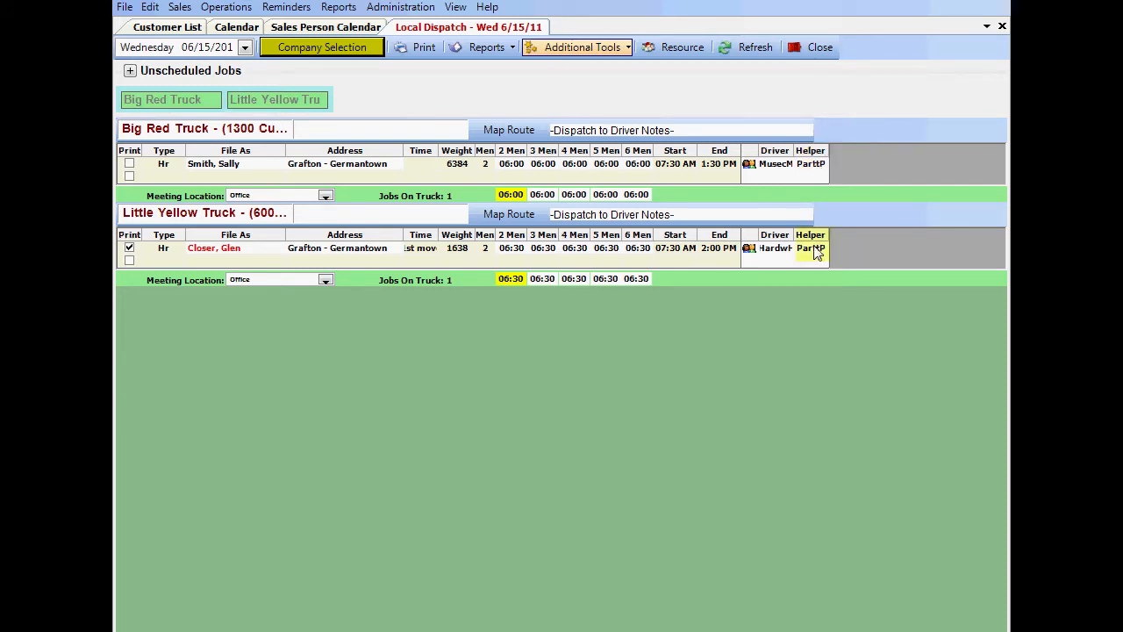
mouse_move(815, 250)
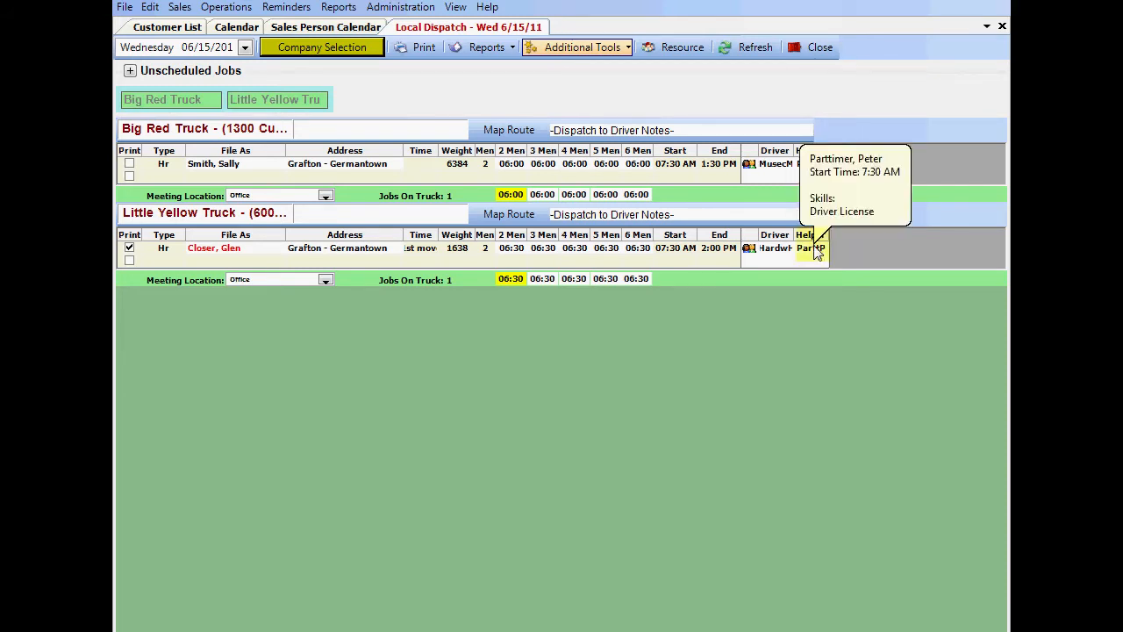
click(750, 250)
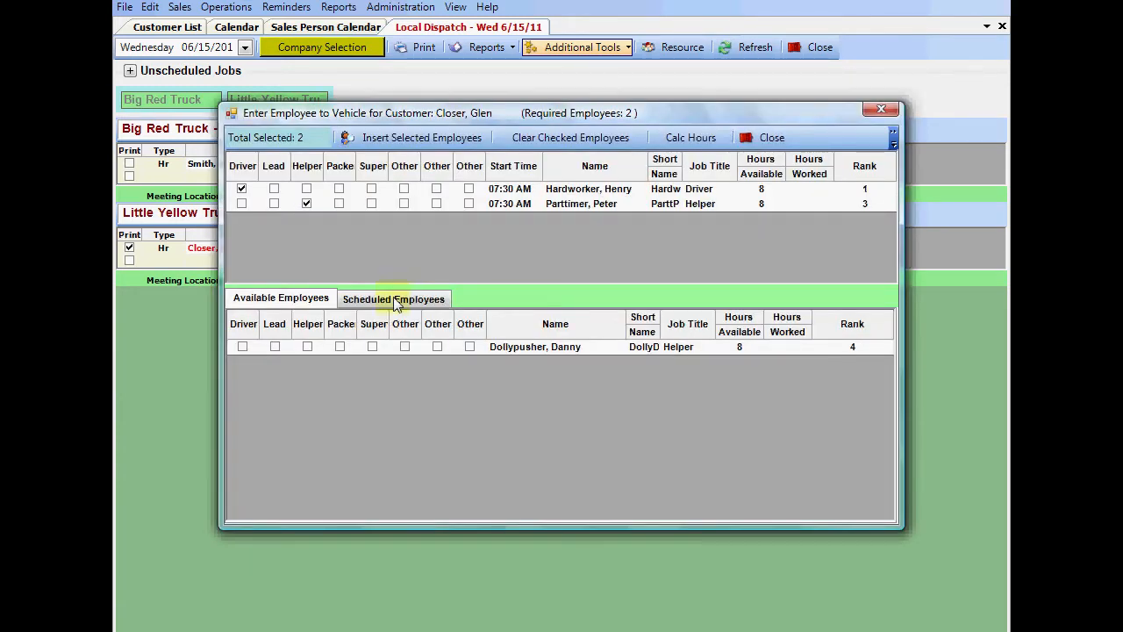
click(393, 298)
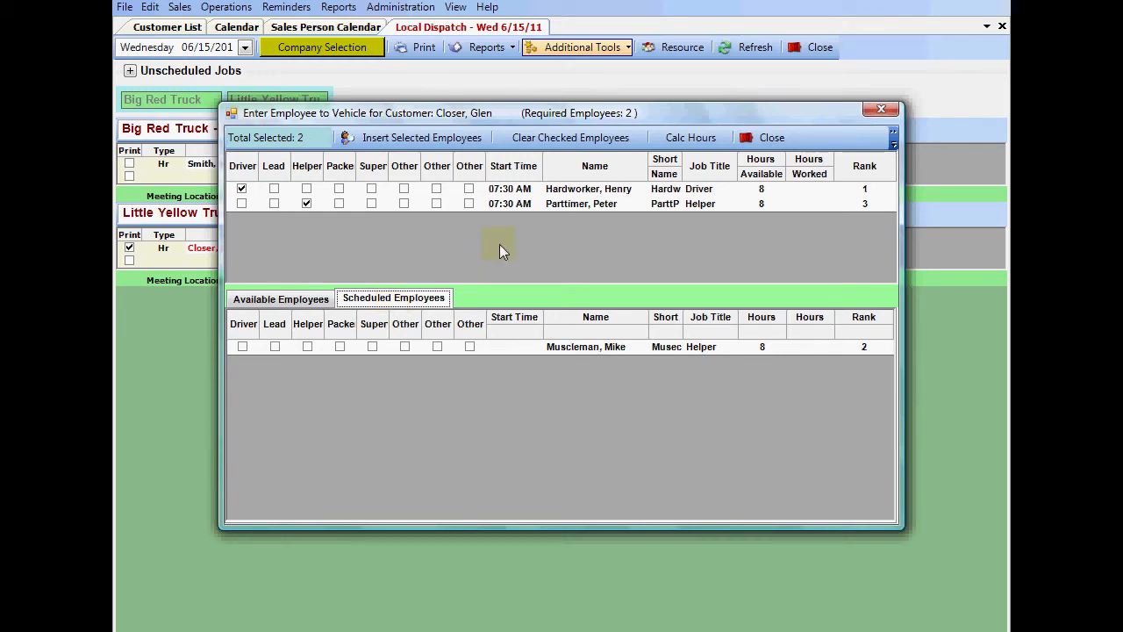
click(688, 140)
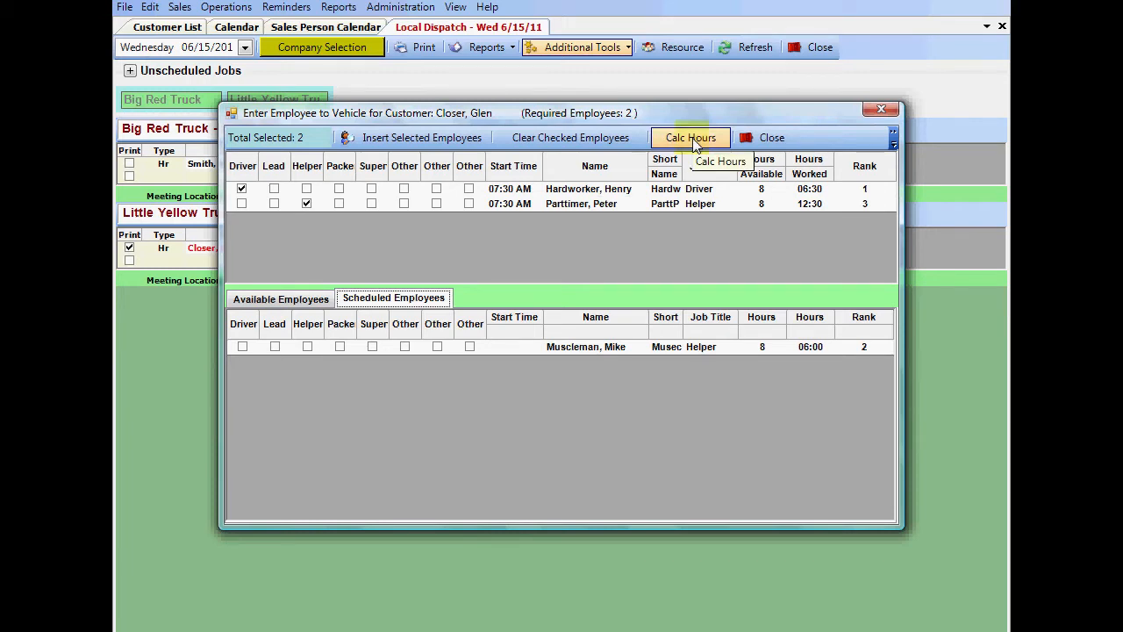
Clear all checked employees from the Little Yellow Truck job and save it without a crew despite the required men.
click(564, 139)
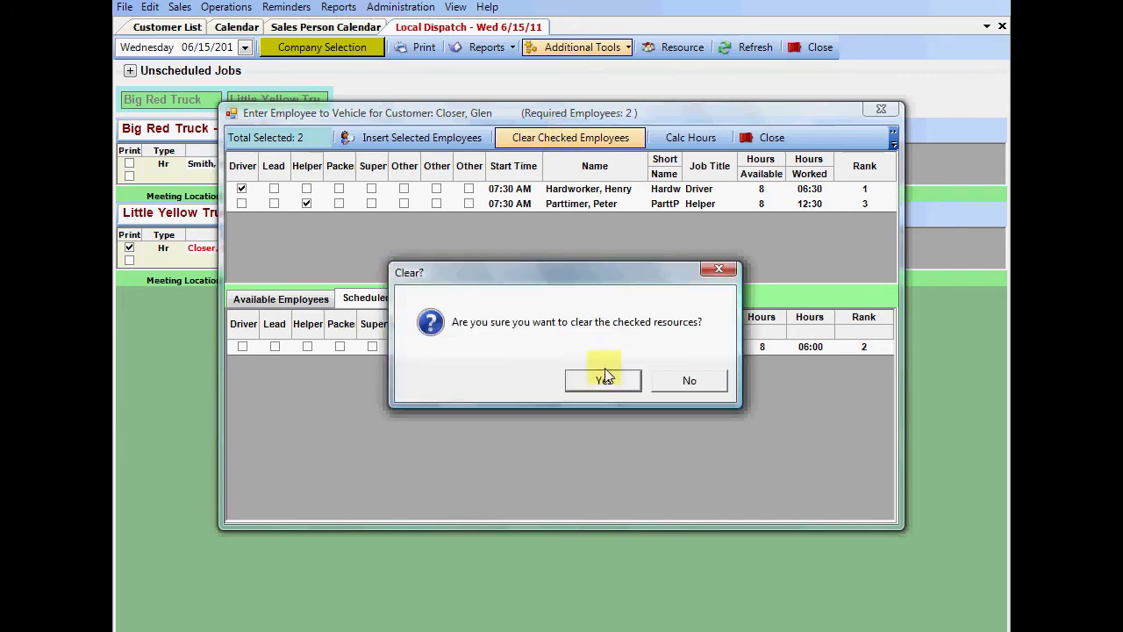
click(604, 379)
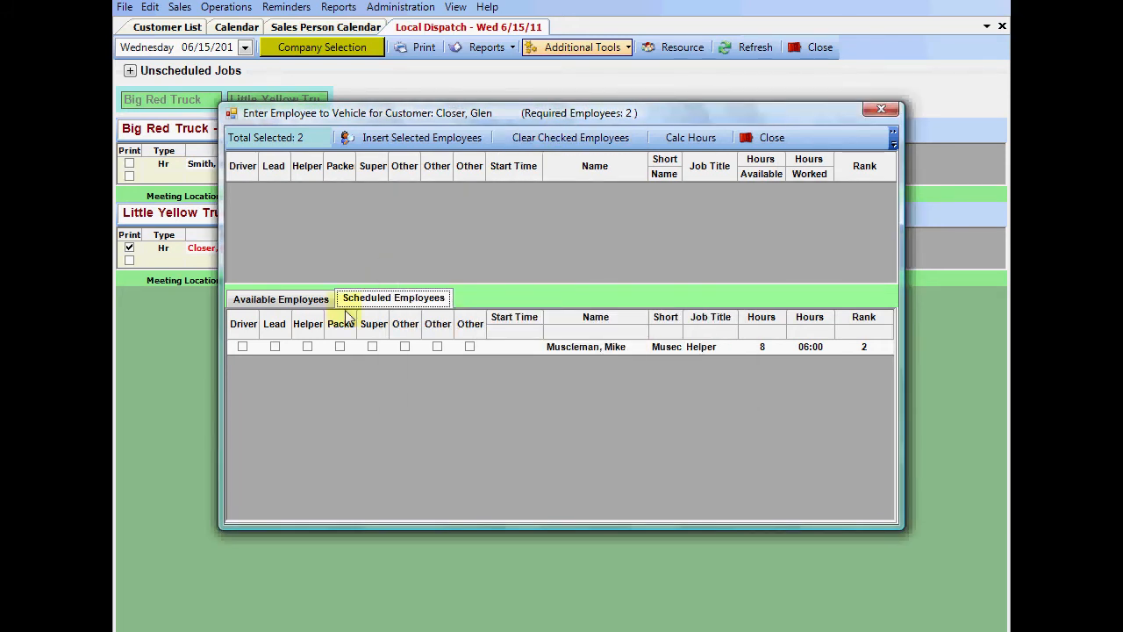
click(289, 299)
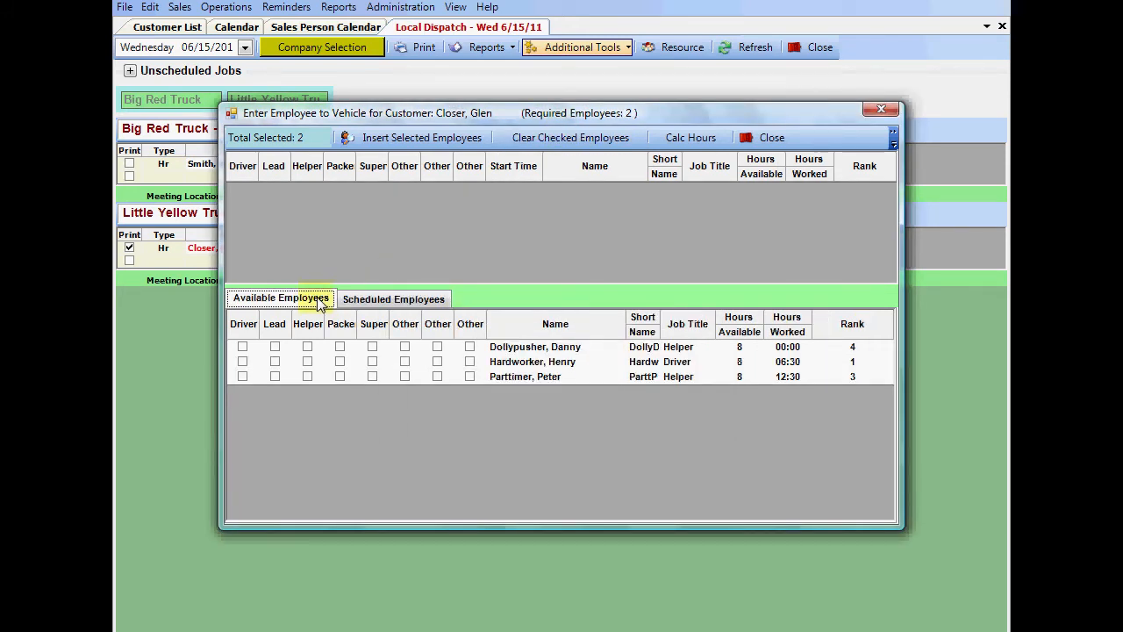
mouse_move(526, 378)
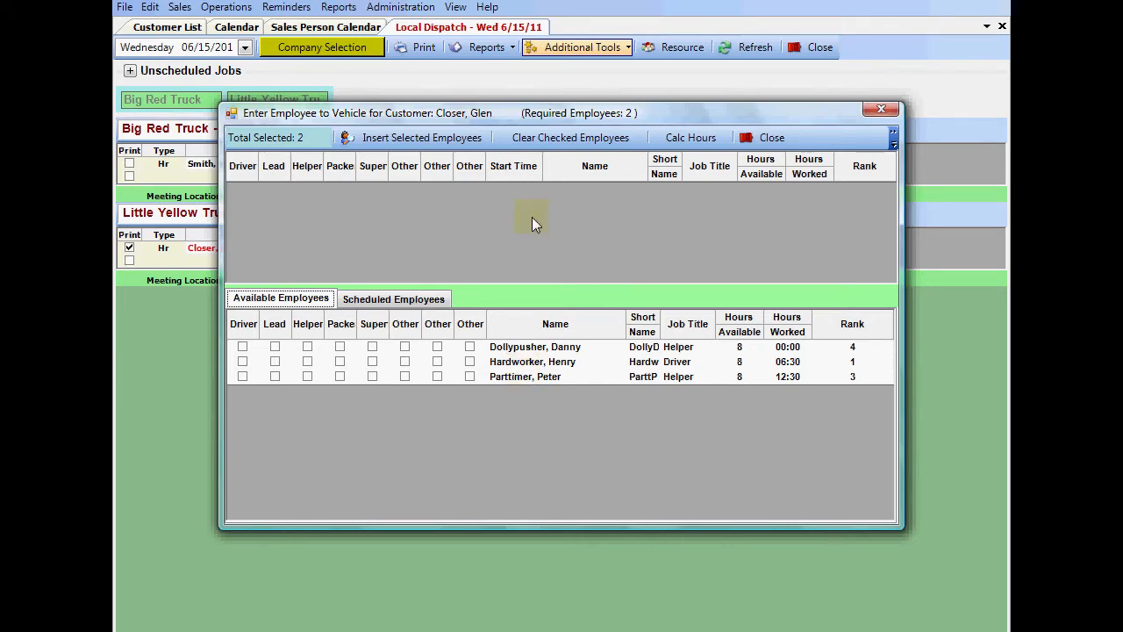
click(406, 140)
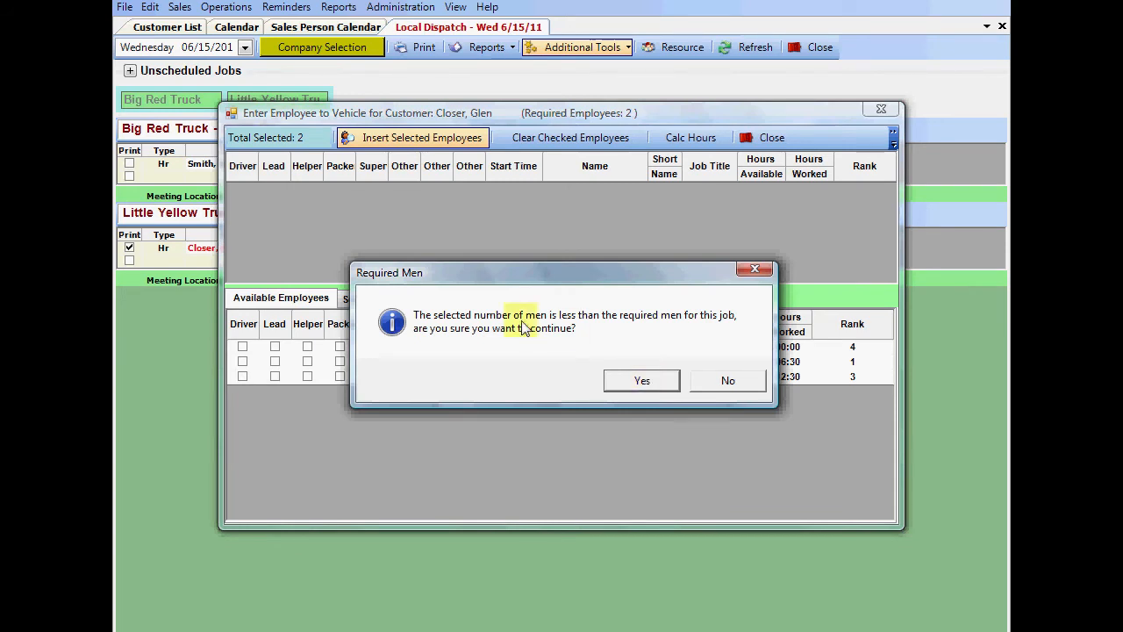
click(641, 382)
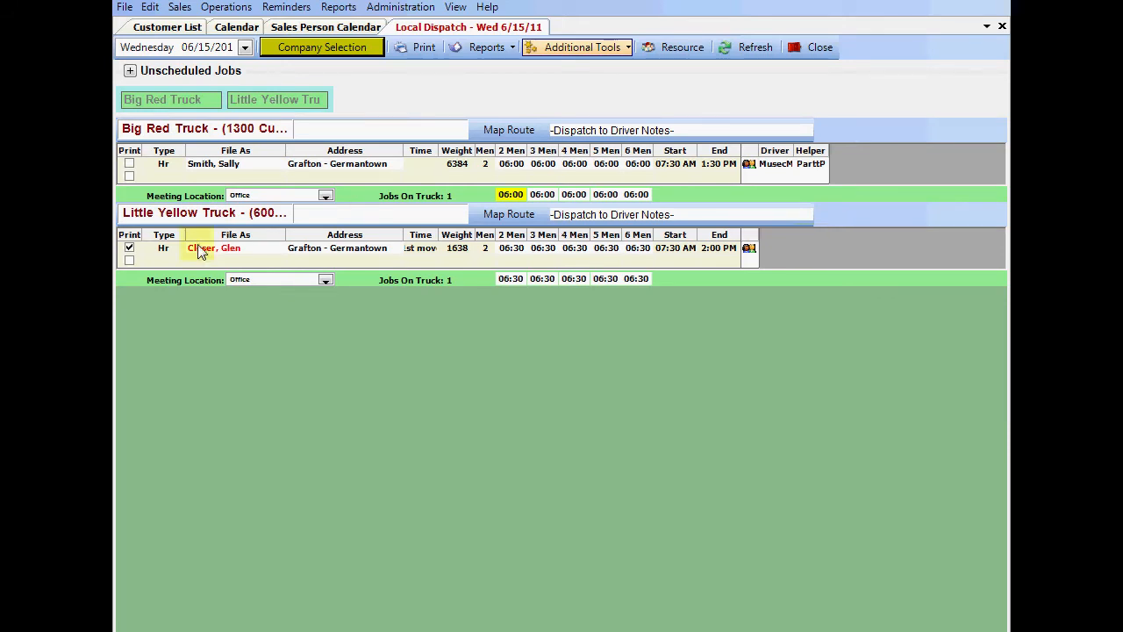
Move the job with weight 1638 from Little Yellow Truck to Big Red Truck as its second job.
mouse_move(200, 250)
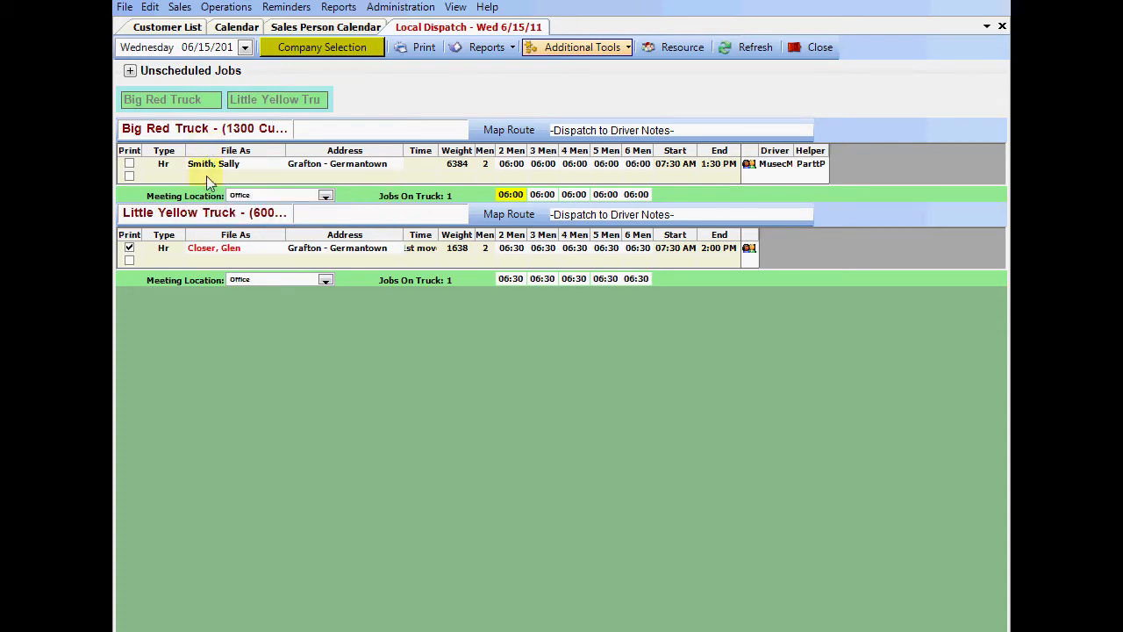
drag(209, 182, 209, 182)
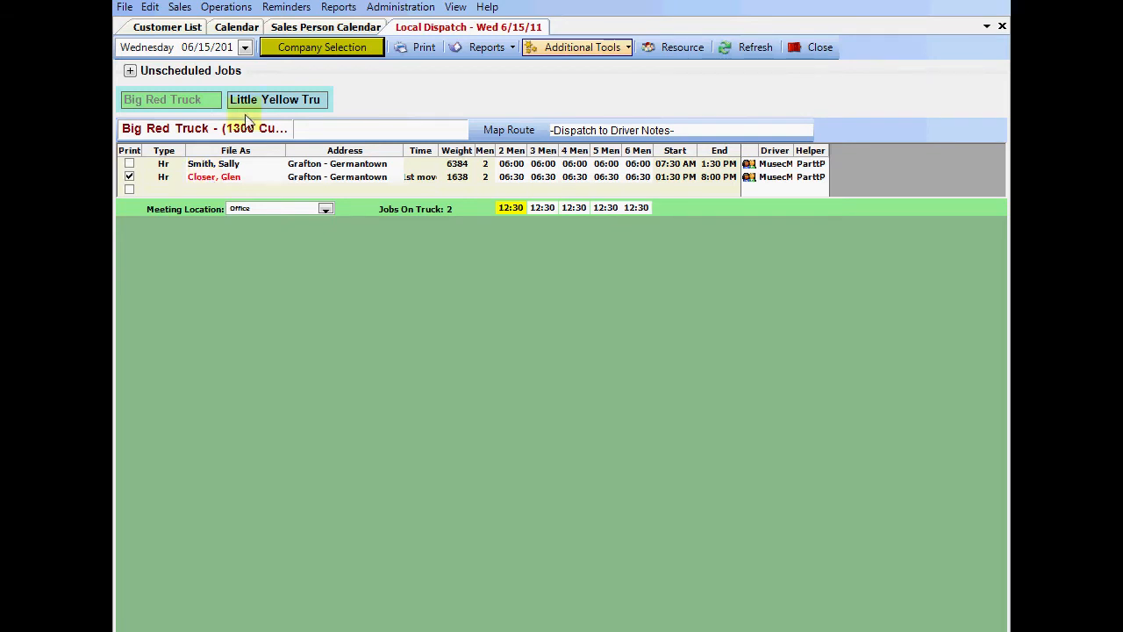
mouse_move(309, 107)
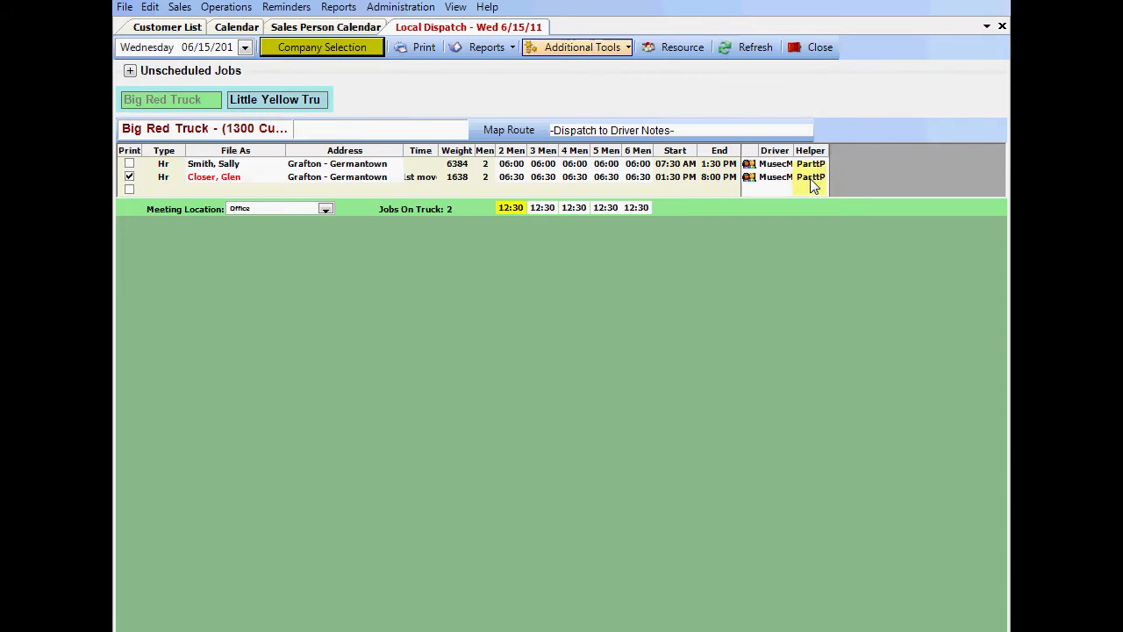
Replace the rank 3 helper on the 1638-weight Big Red Truck job with the available rank 4 helper and insert the crew.
click(750, 178)
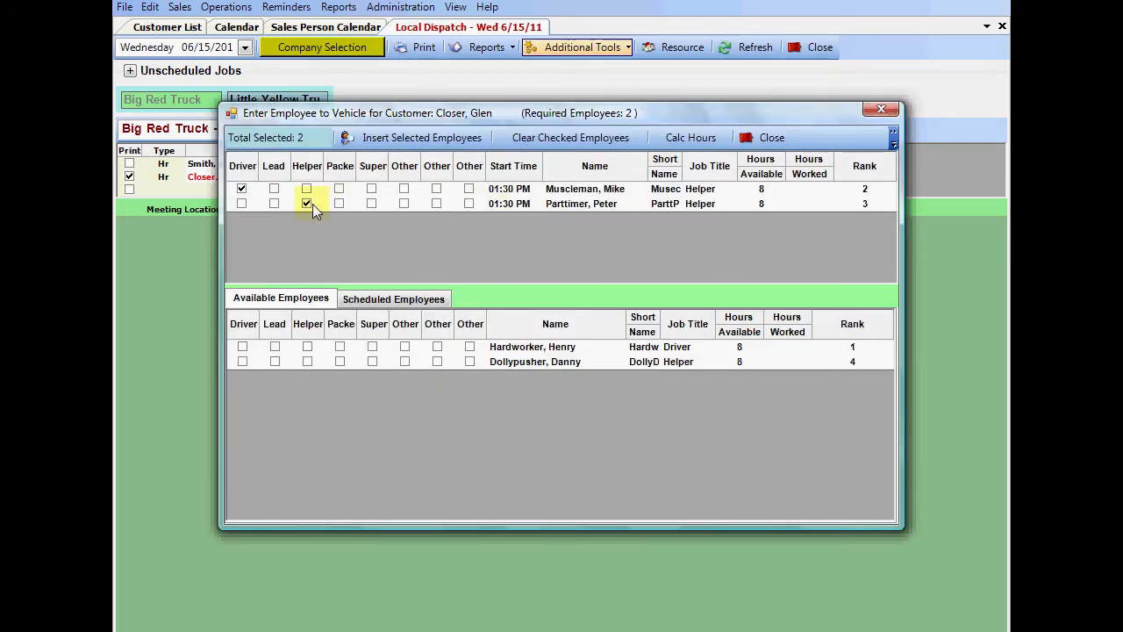
click(313, 203)
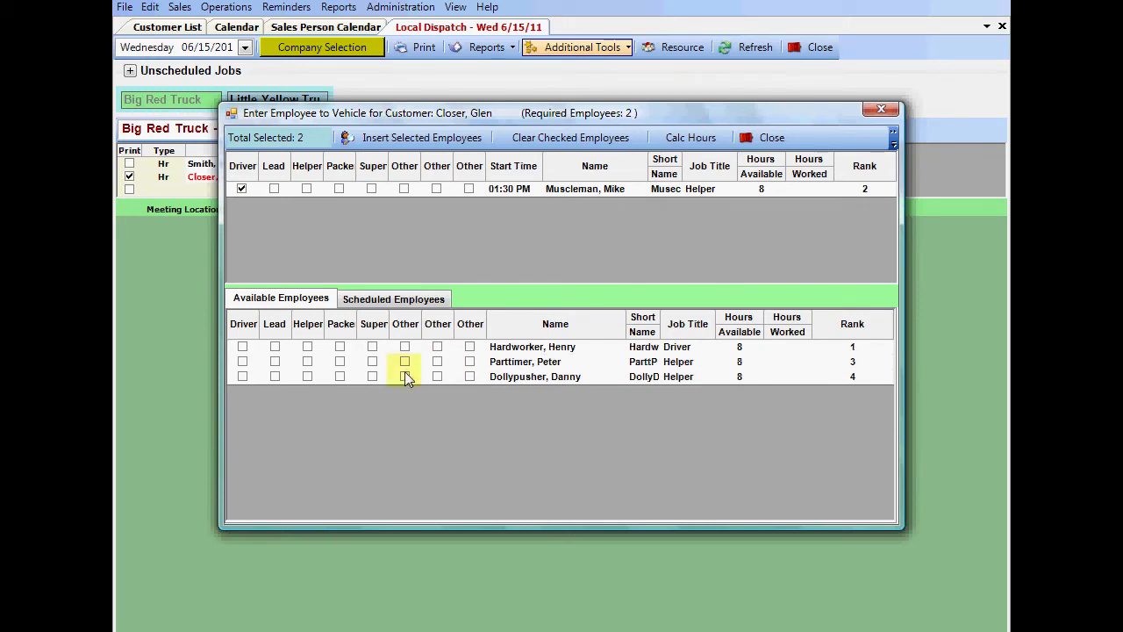
click(308, 377)
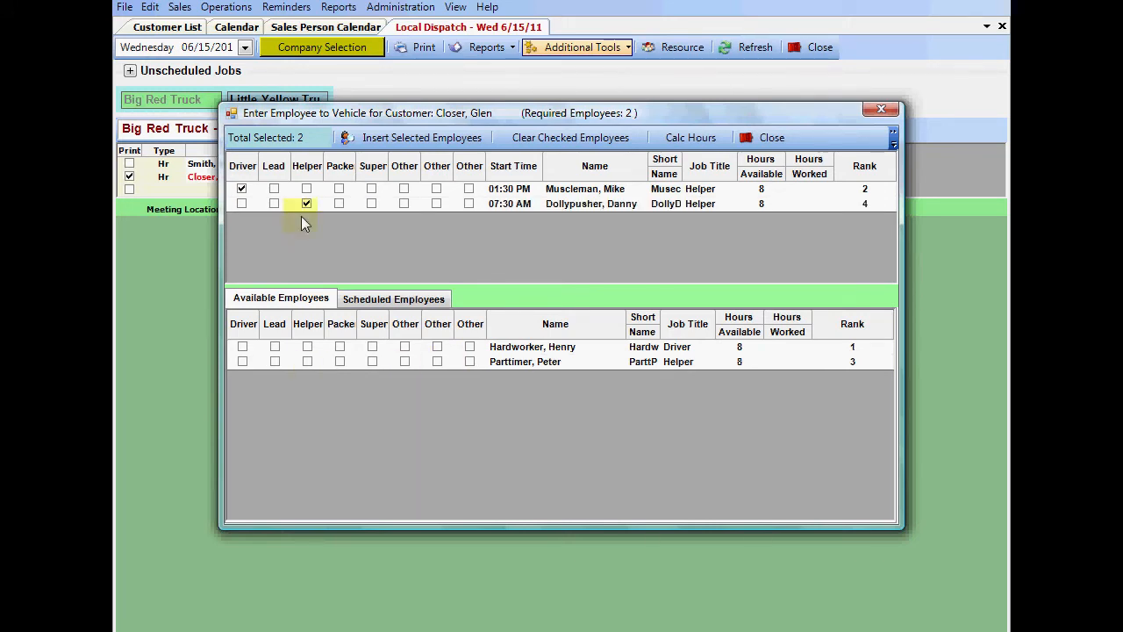
click(359, 140)
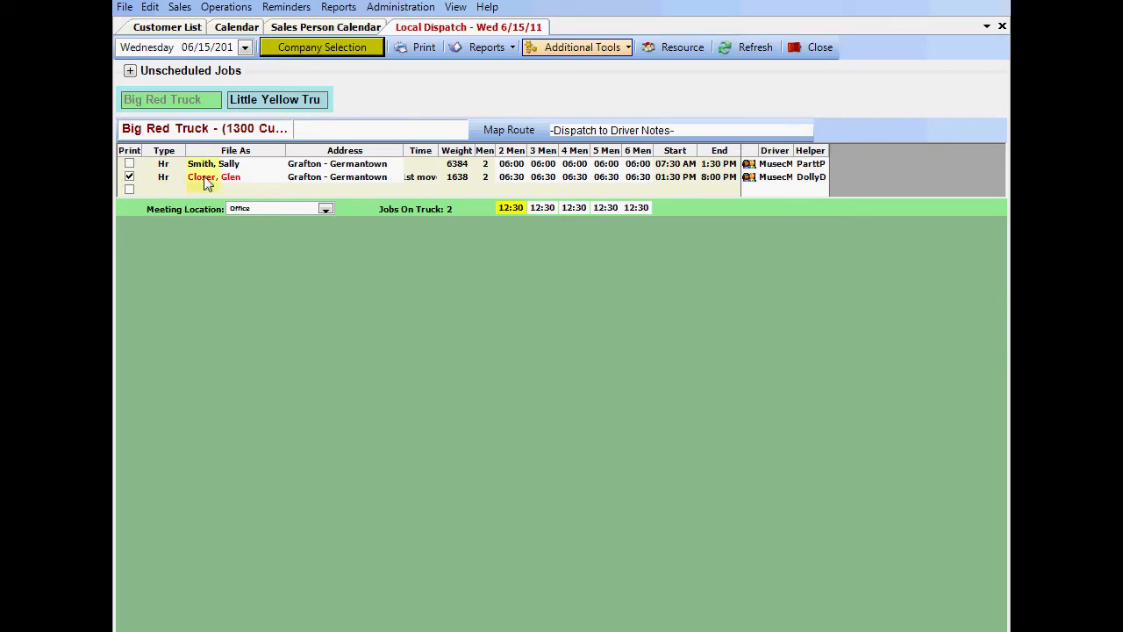
Return both Big Red Truck jobs to the unscheduled list and schedule only the job with weight 1638 on Big Red Truck.
drag(204, 178, 177, 133)
drag(224, 302, 219, 133)
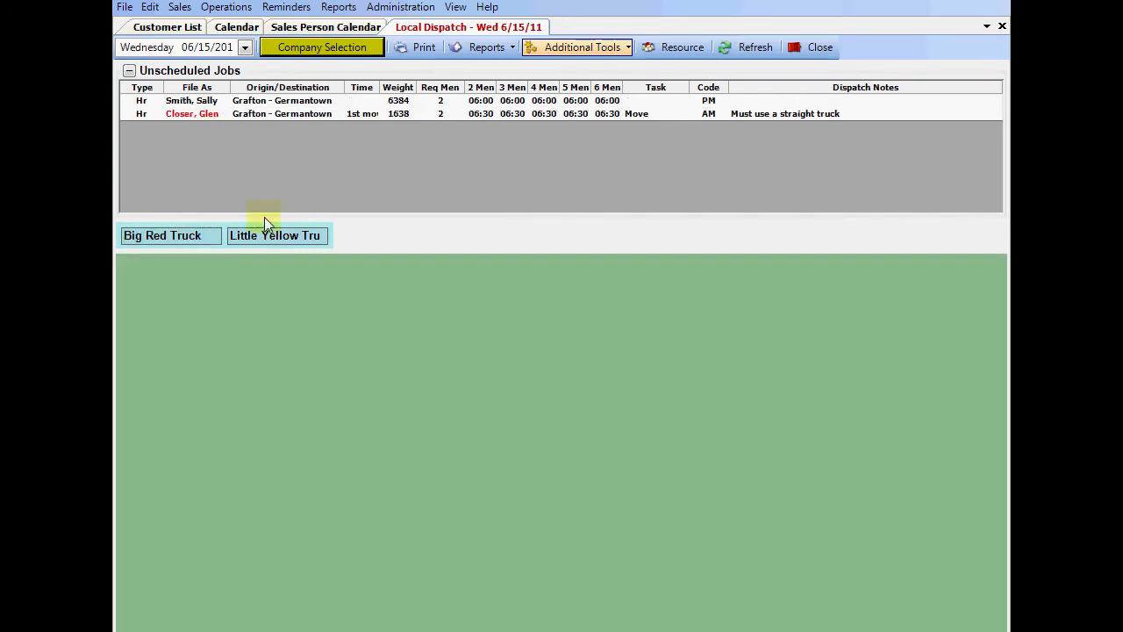
drag(195, 116, 185, 235)
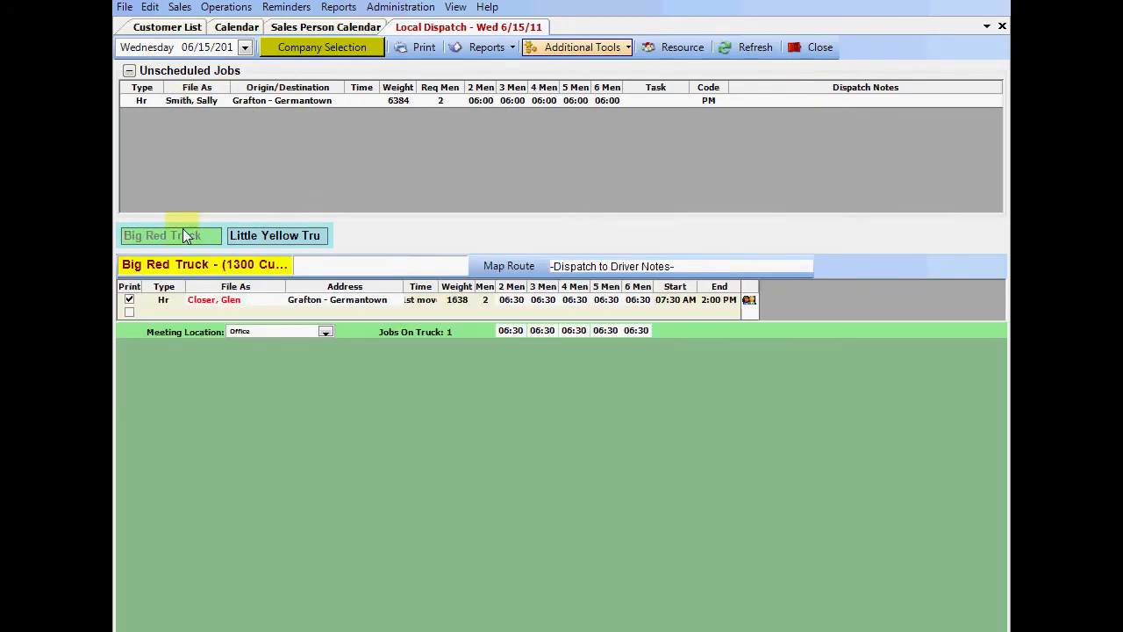
Assign the rank 1 employee as driver and the rank 3 employee as helper to the Big Red Truck job.
click(748, 301)
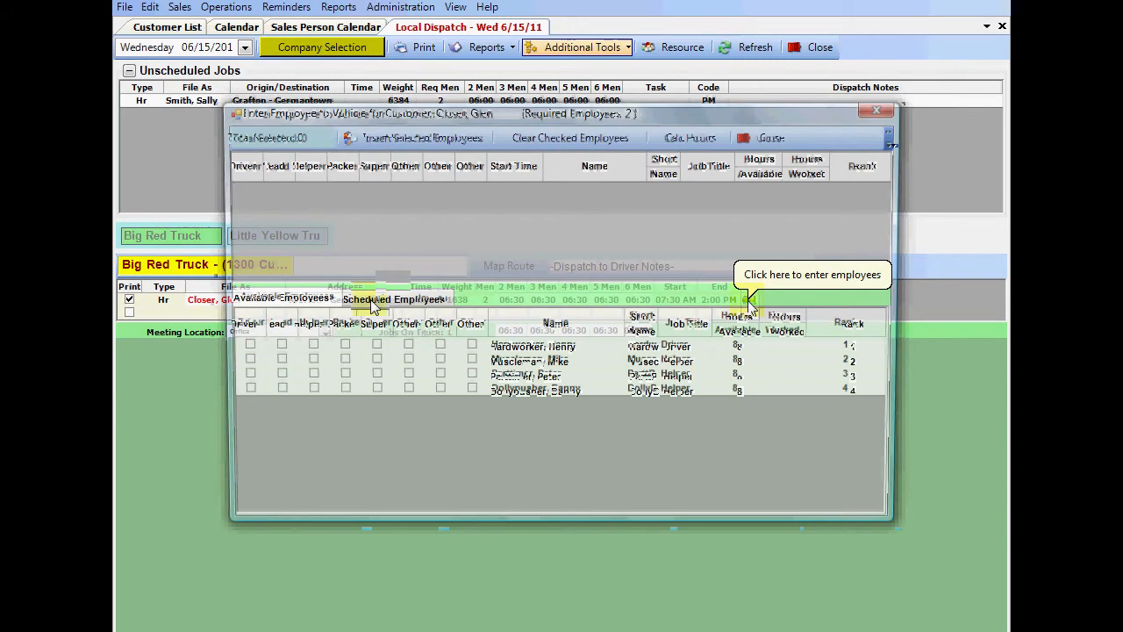
click(242, 346)
click(306, 361)
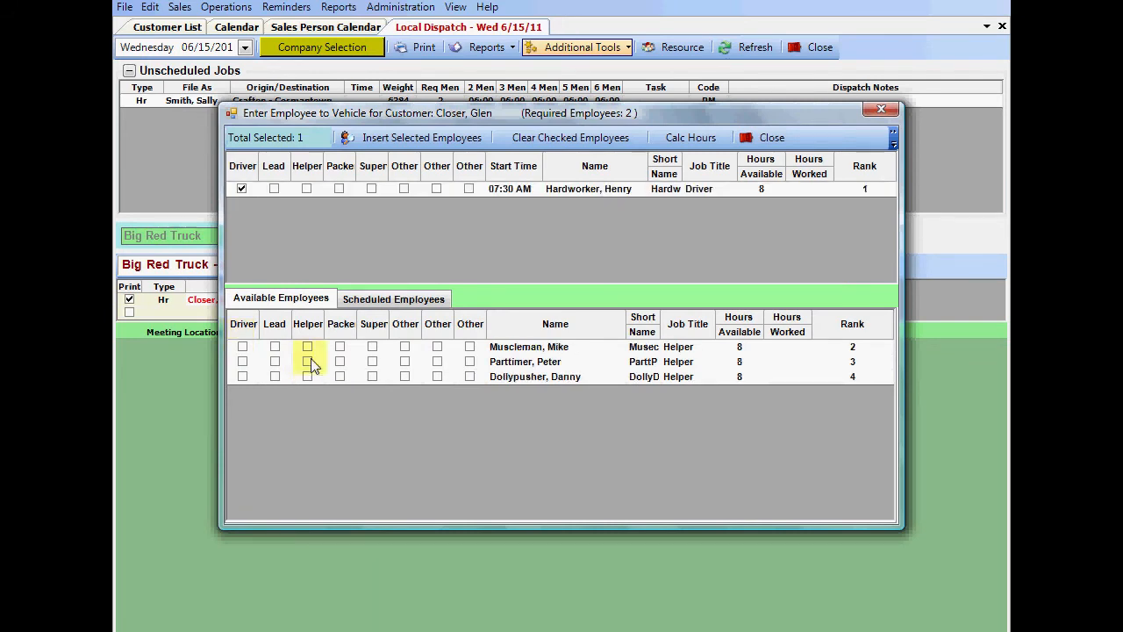
click(376, 138)
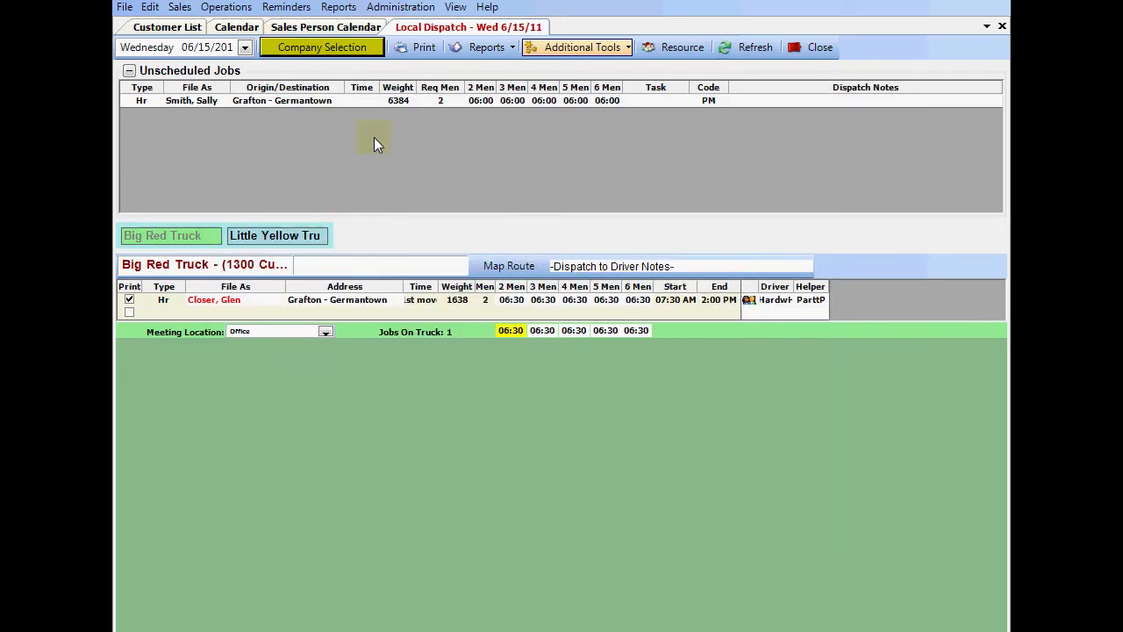
View the local dispatch for 06/16/2011 and return to 06/15/2011.
click(245, 49)
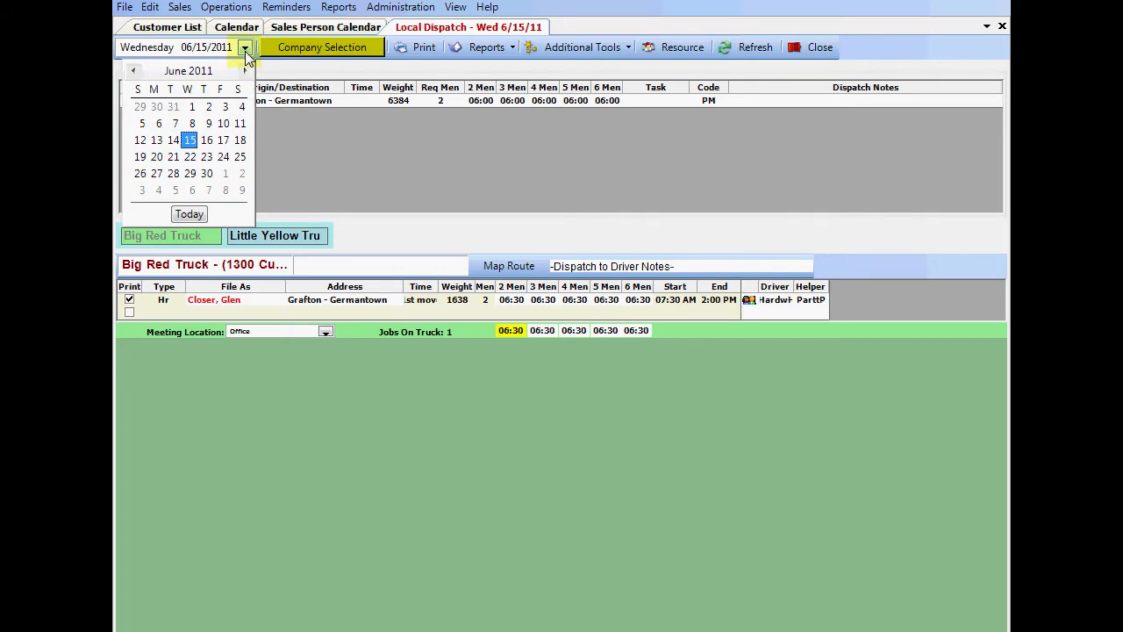
click(208, 140)
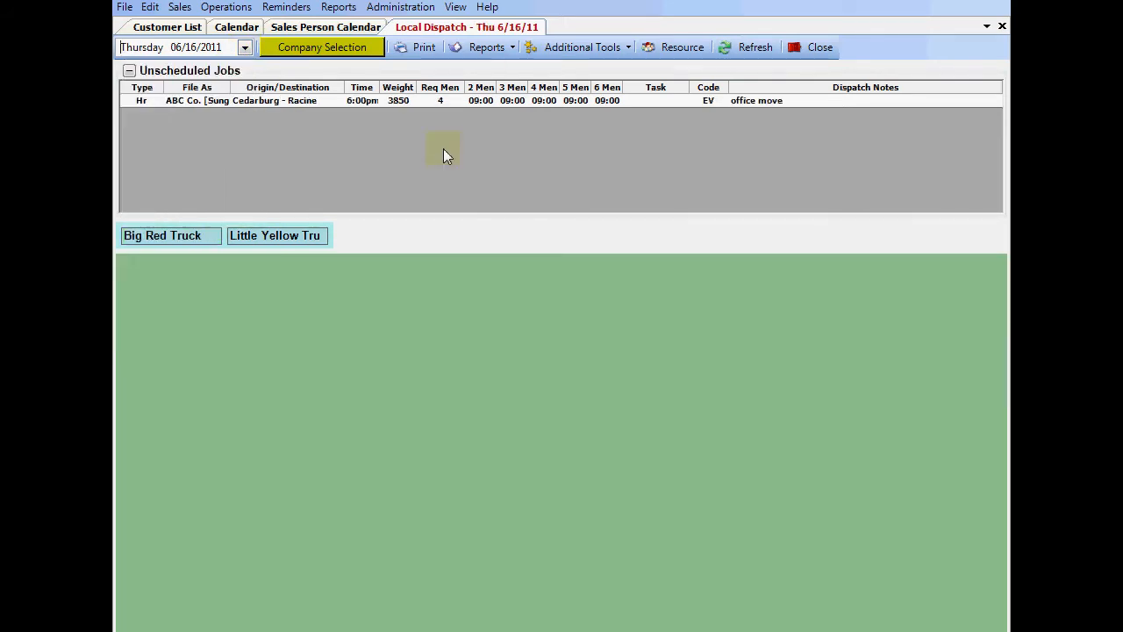
click(245, 49)
click(190, 140)
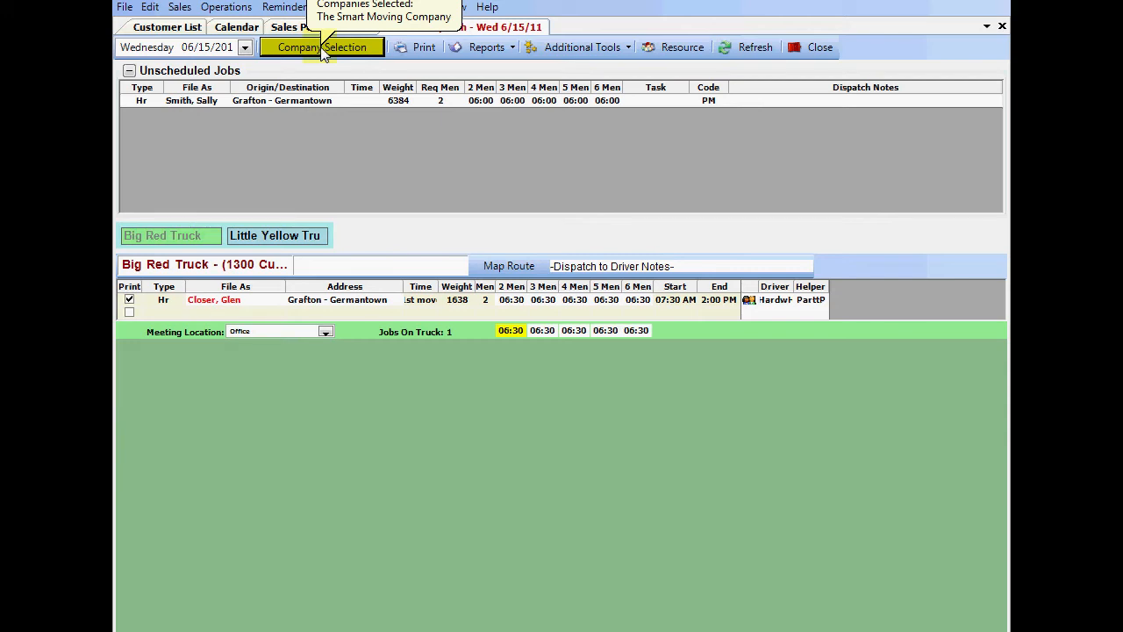
Check which documents can be printed for the checked Big Red Truck job, without printing any.
click(420, 51)
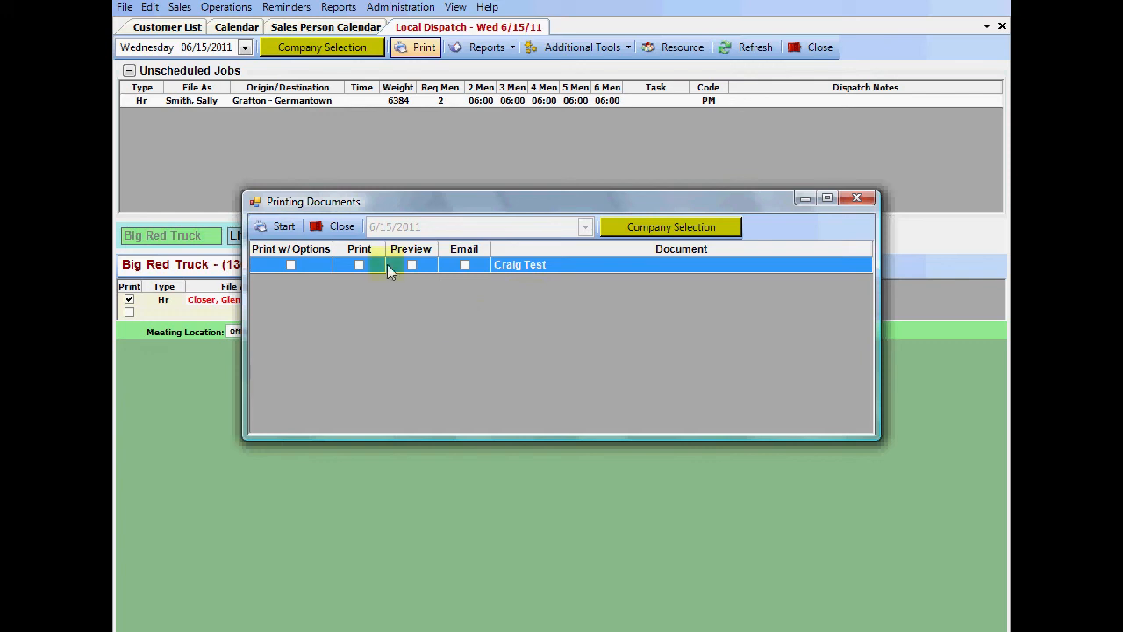
click(337, 227)
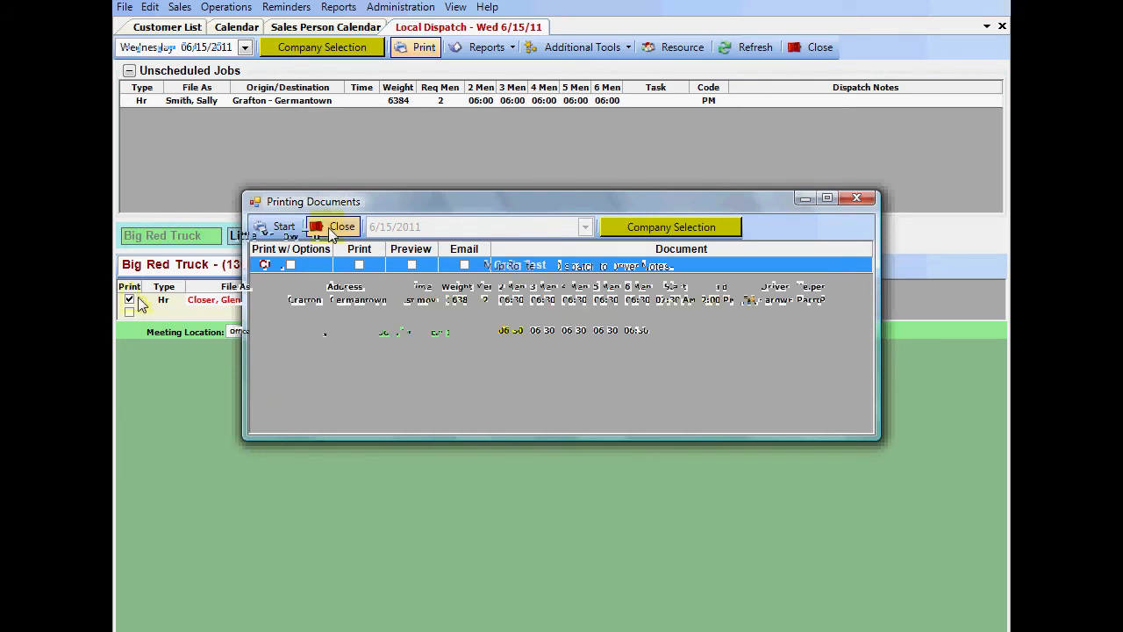
click(129, 301)
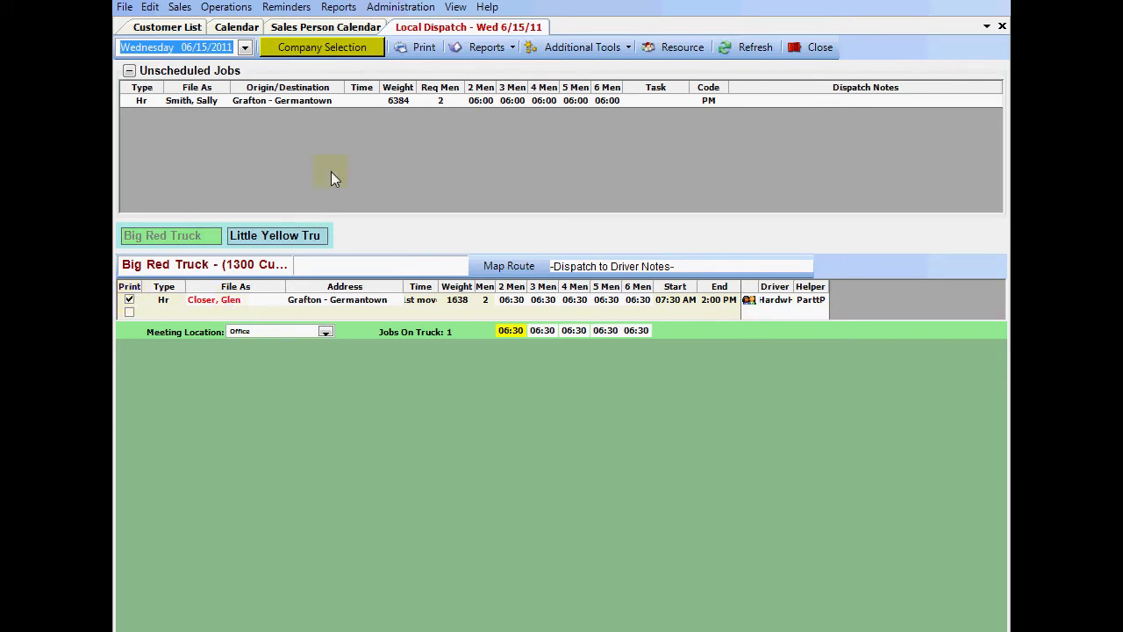
Examine the local Schedule Report for 6/15/2011 and close it to return to local dispatch.
click(482, 47)
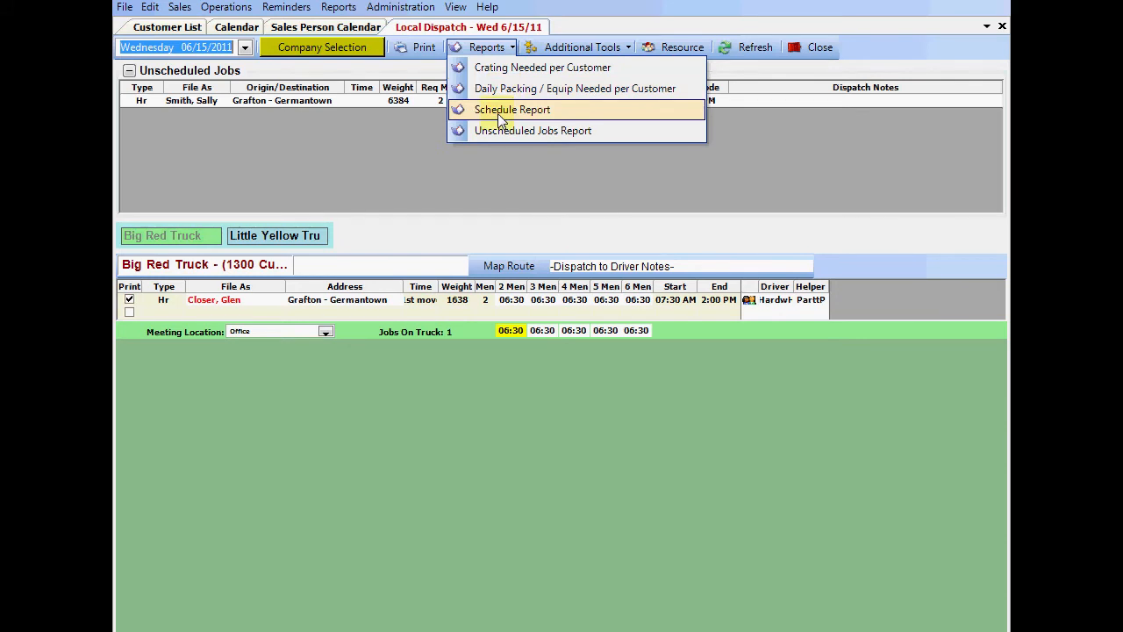
click(503, 111)
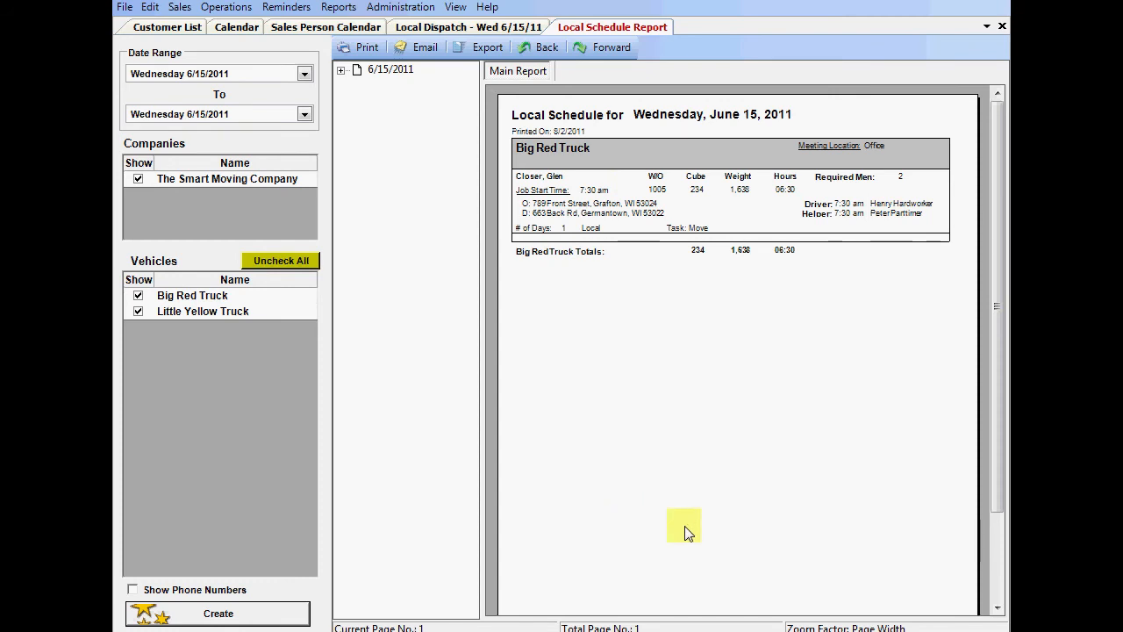
right_click(597, 28)
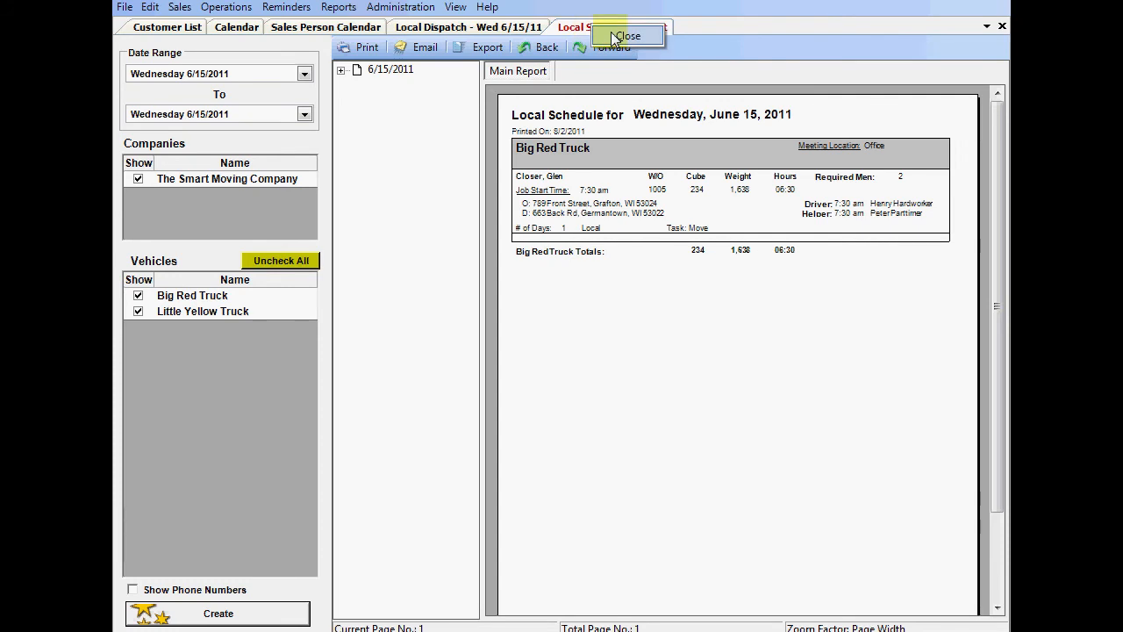
click(625, 36)
click(487, 51)
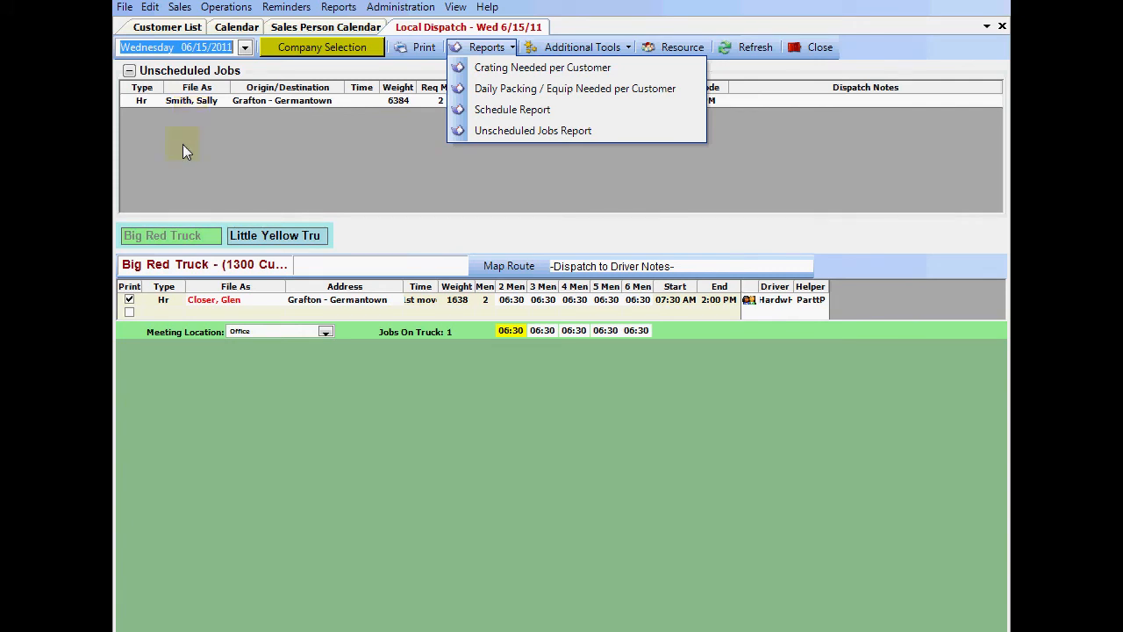
click(545, 160)
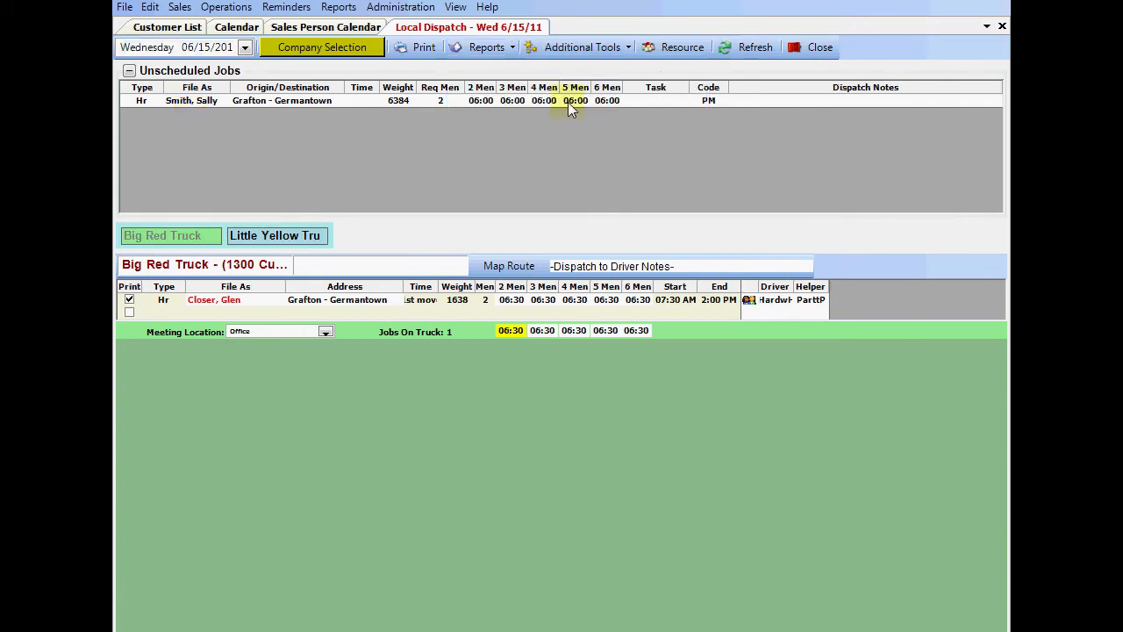
Examine the Daily Summary of truck schedules for 06/15/2011 and close it.
click(575, 48)
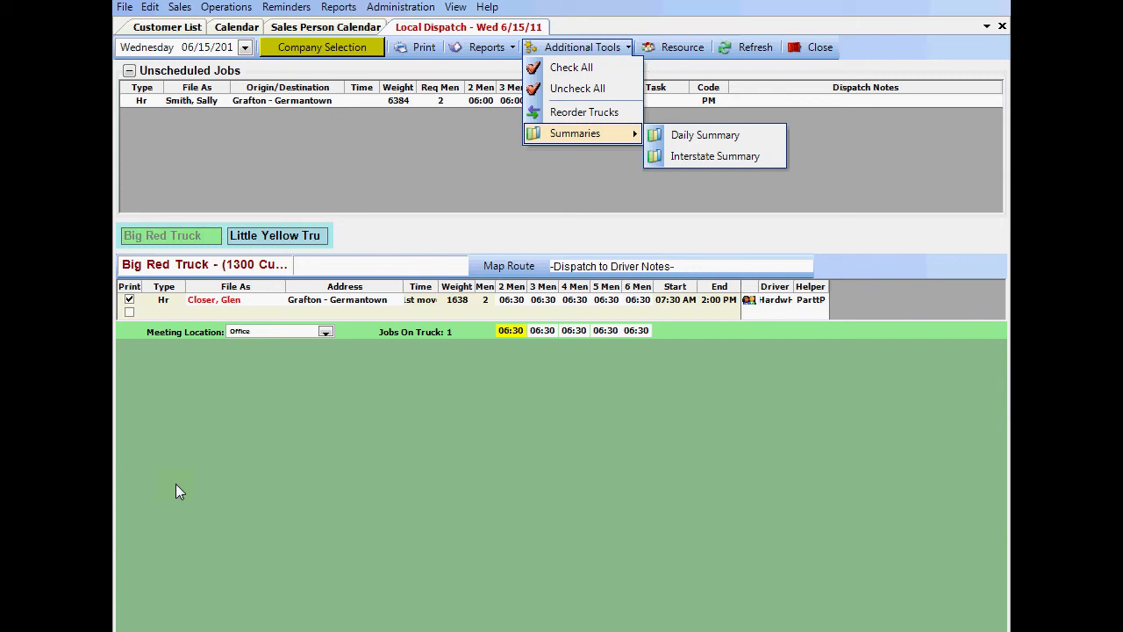
click(703, 140)
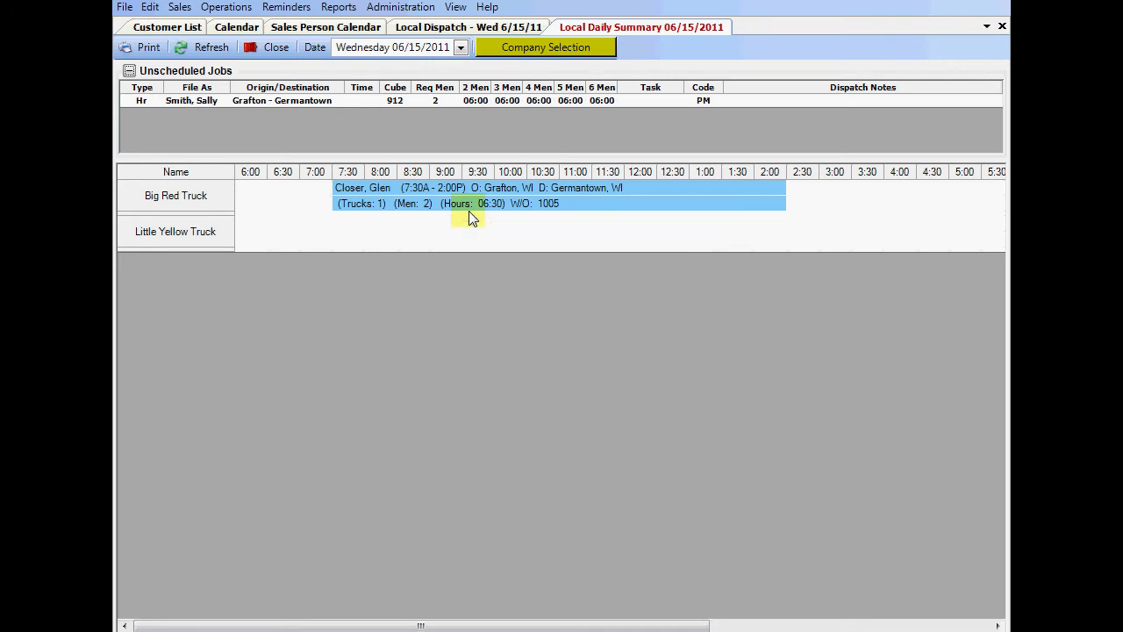
click(659, 41)
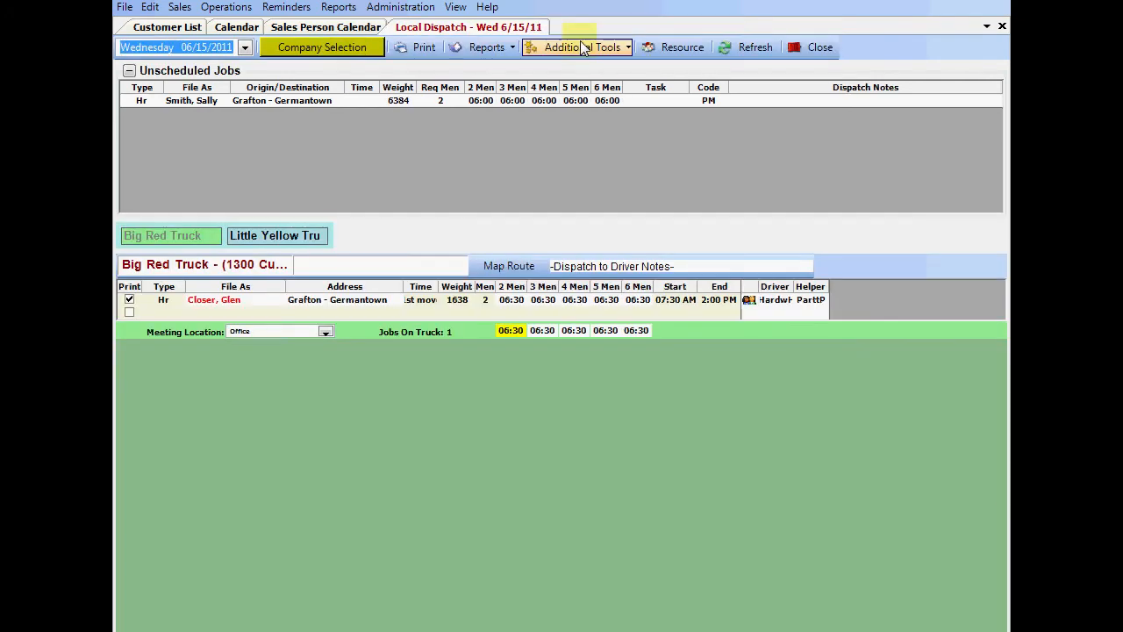
View the employee resources and their truck assignments for June 15, 2011, and close the list.
click(577, 47)
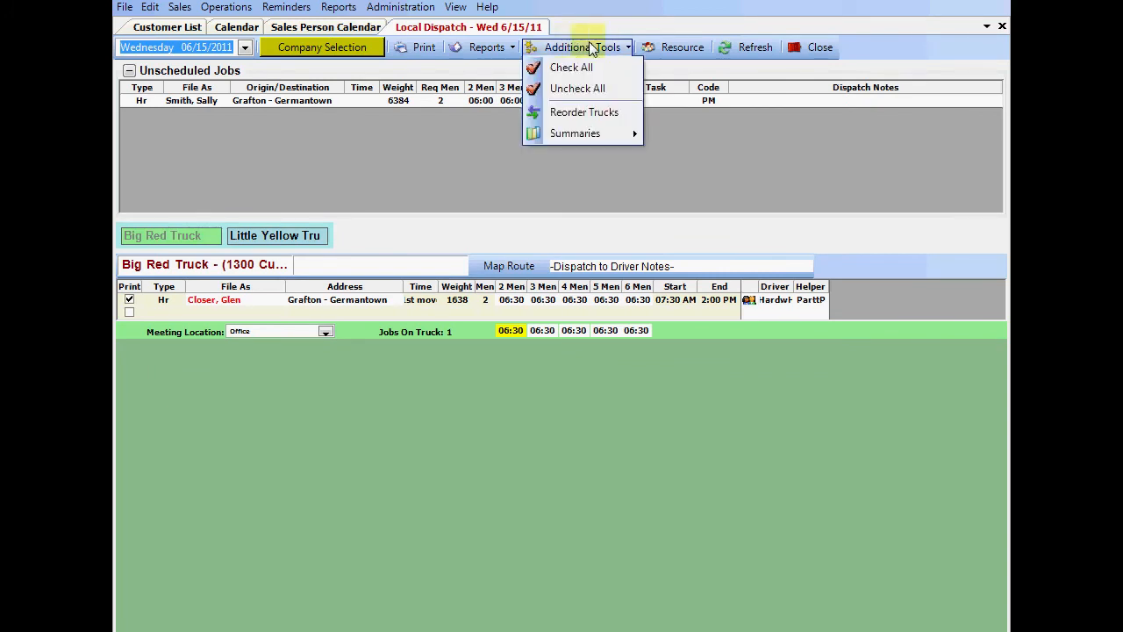
click(676, 52)
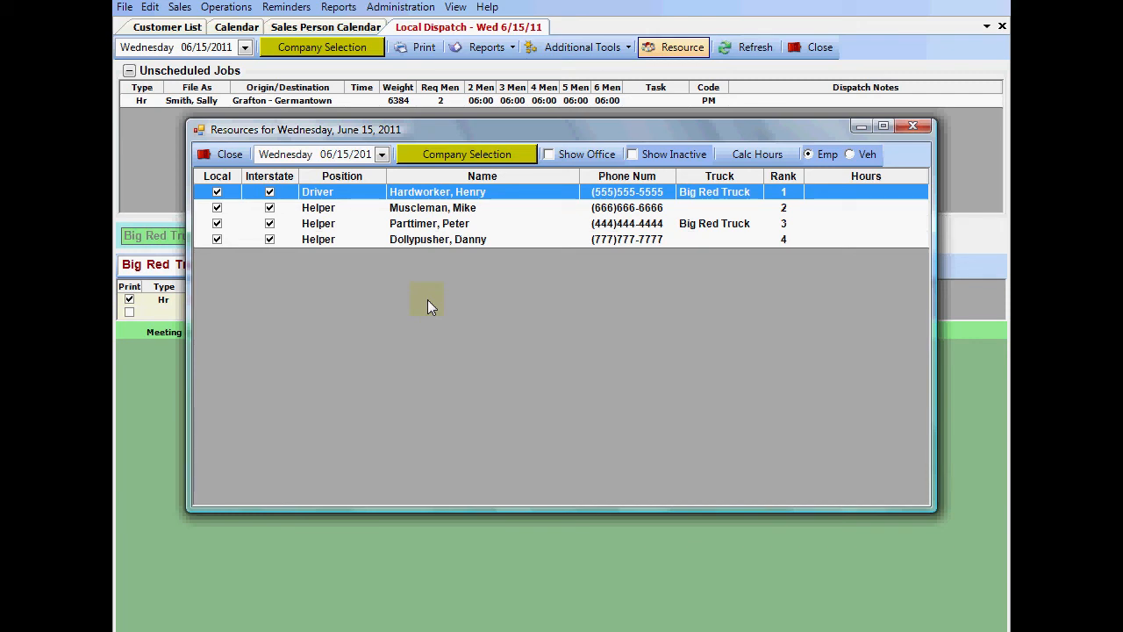
click(222, 155)
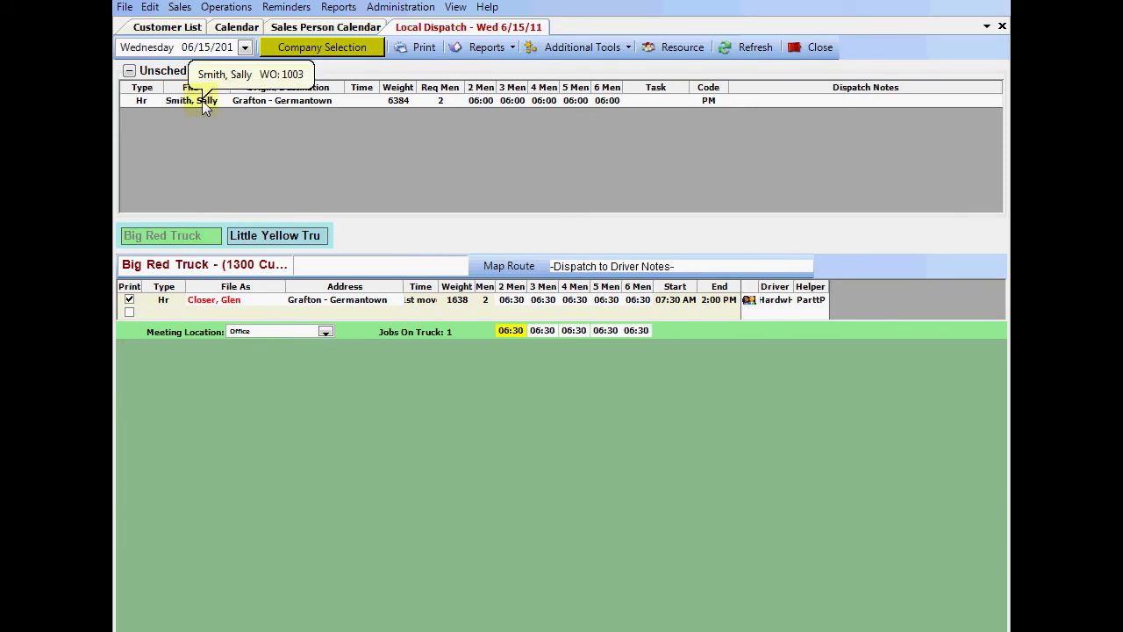
Show the actions available for the unscheduled job and for the job scheduled on Big Red Truck.
right_click(202, 100)
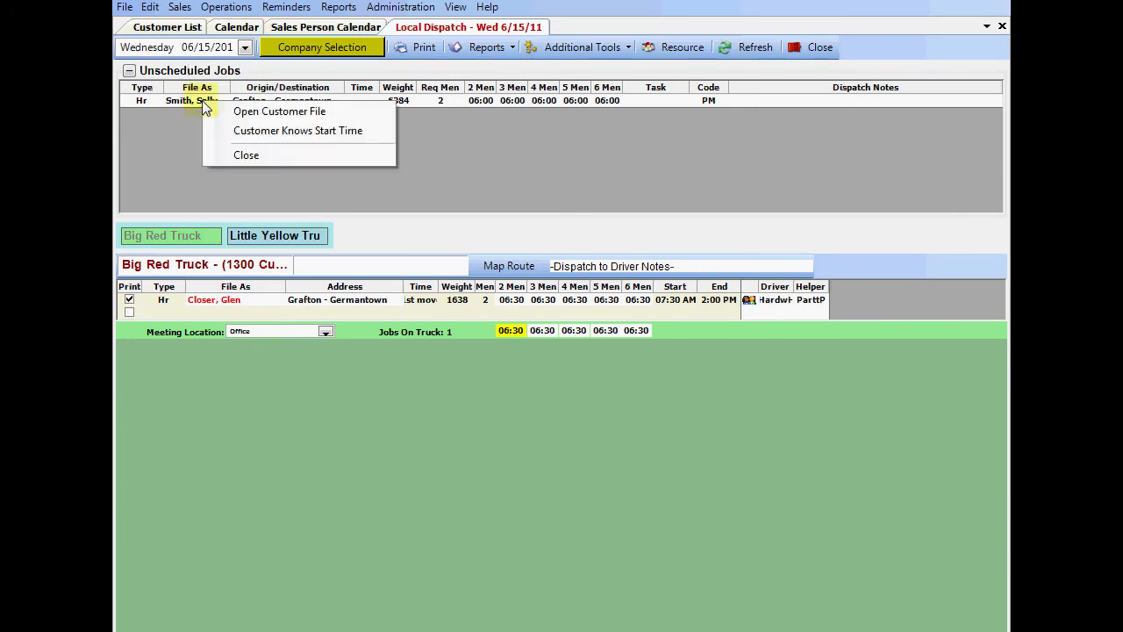
click(245, 155)
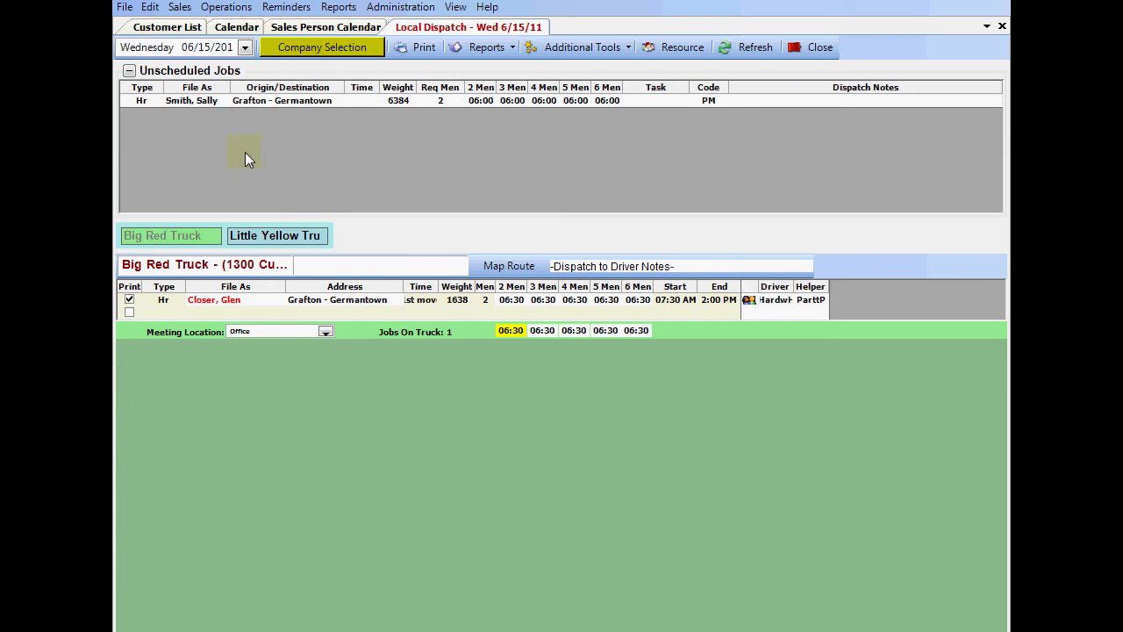
right_click(201, 301)
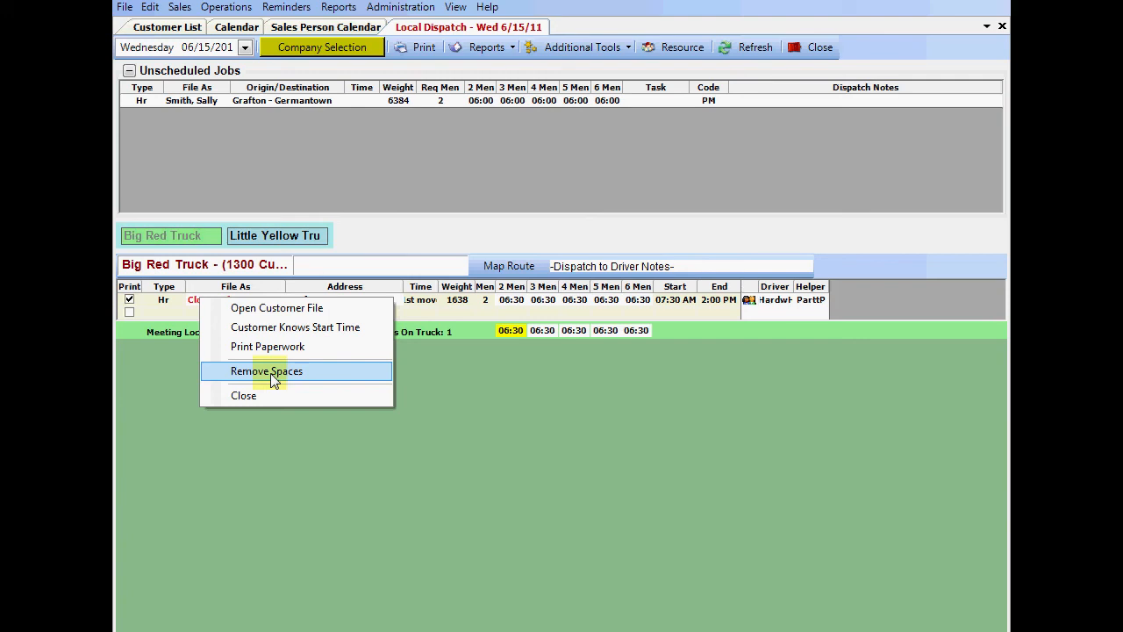
Open the vehicle record of Big Red Truck, view its details and close it without changes.
right_click(193, 237)
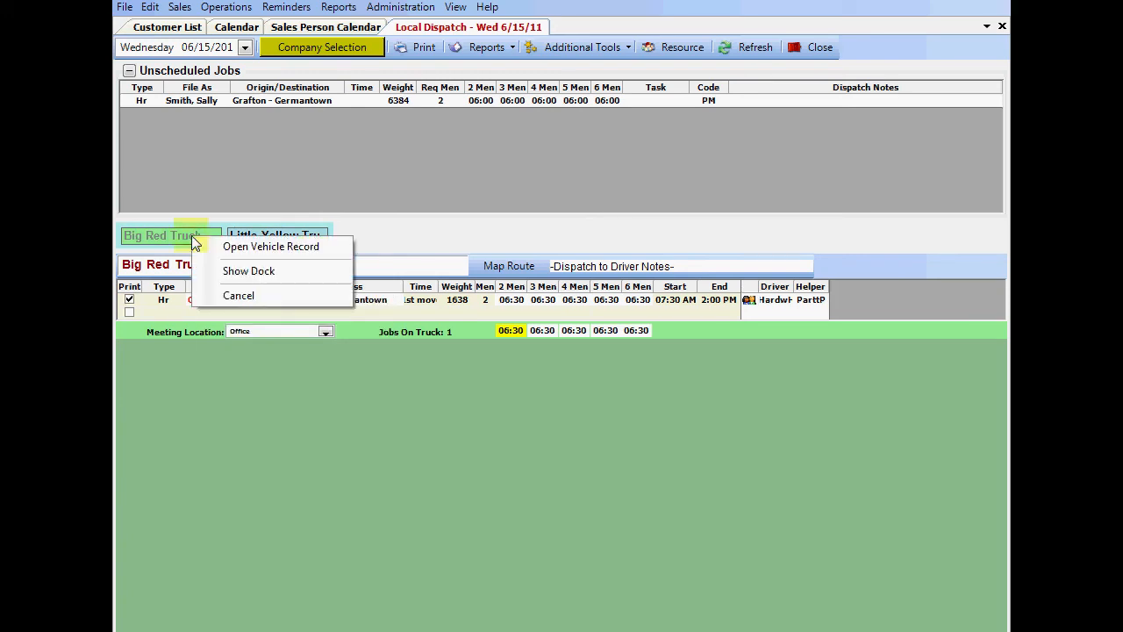
click(246, 248)
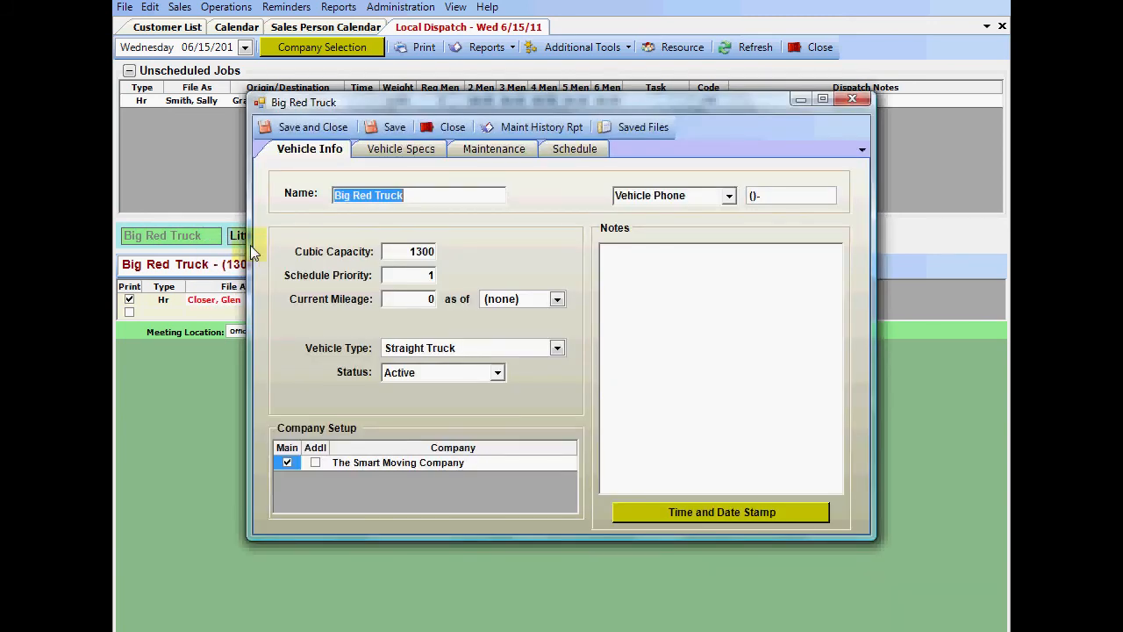
click(444, 127)
Show the dock of Big Red Truck to locate its schedule.
right_click(192, 237)
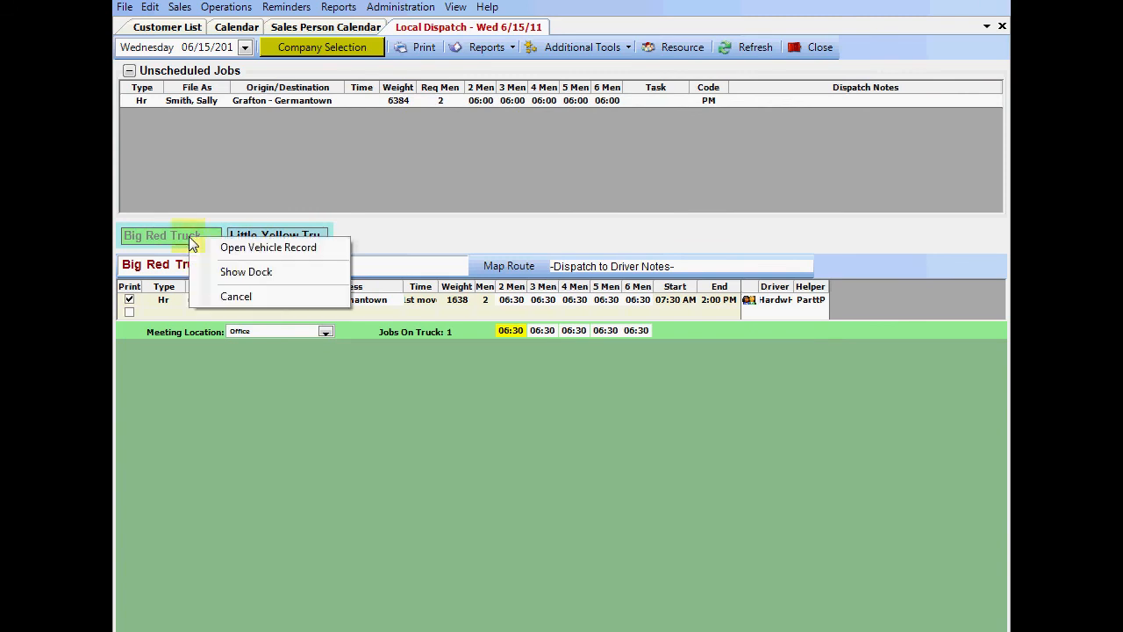
click(237, 274)
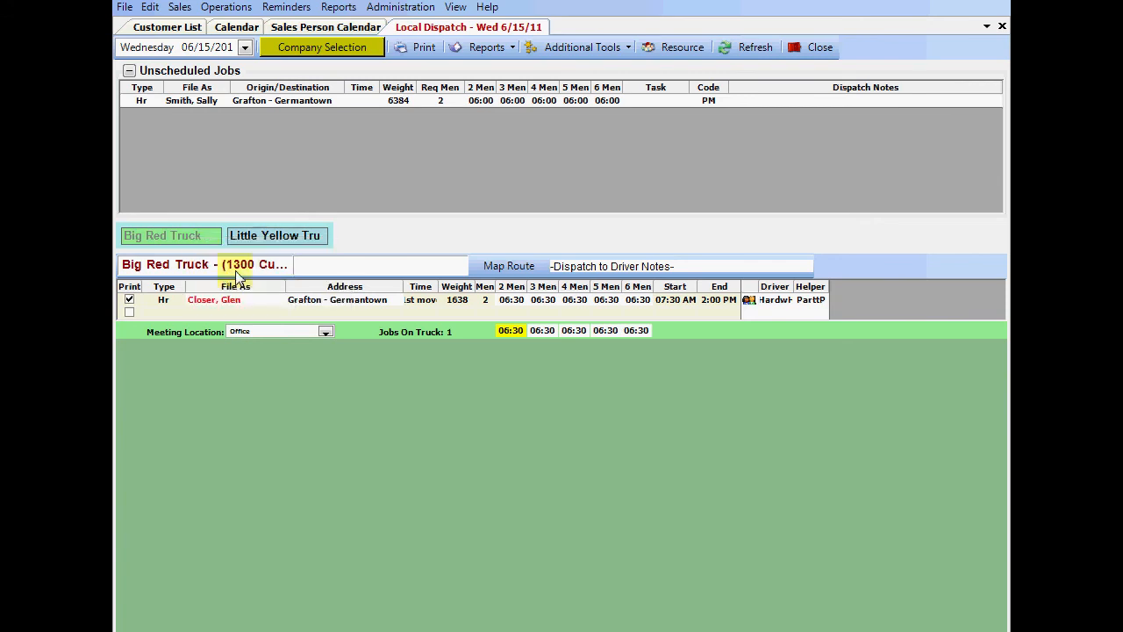
click(169, 272)
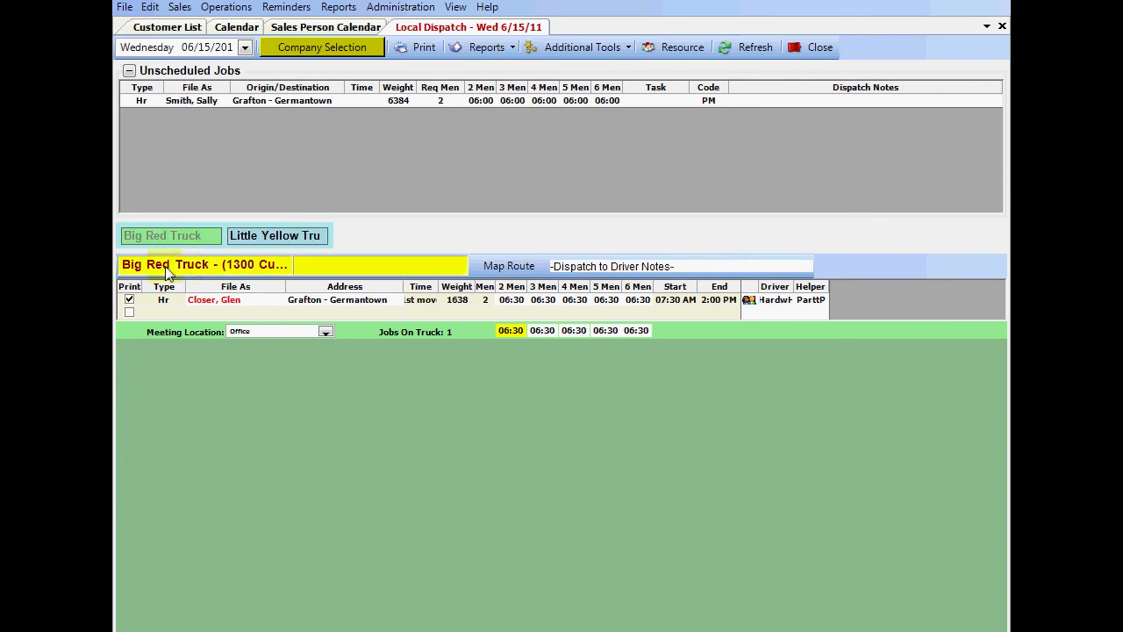
click(243, 268)
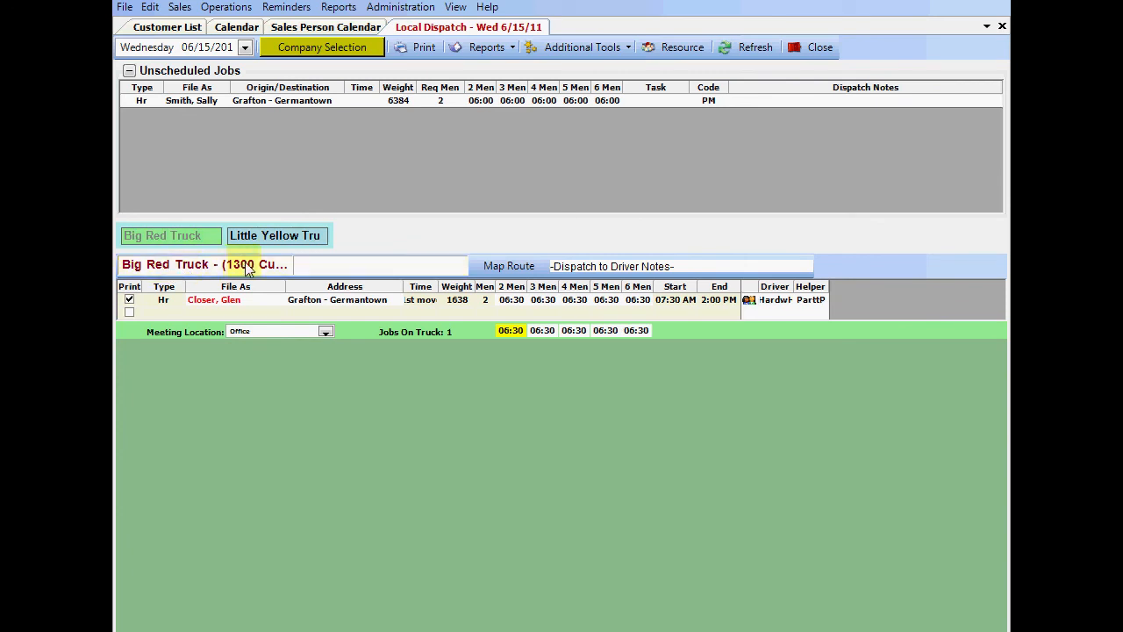
click(191, 238)
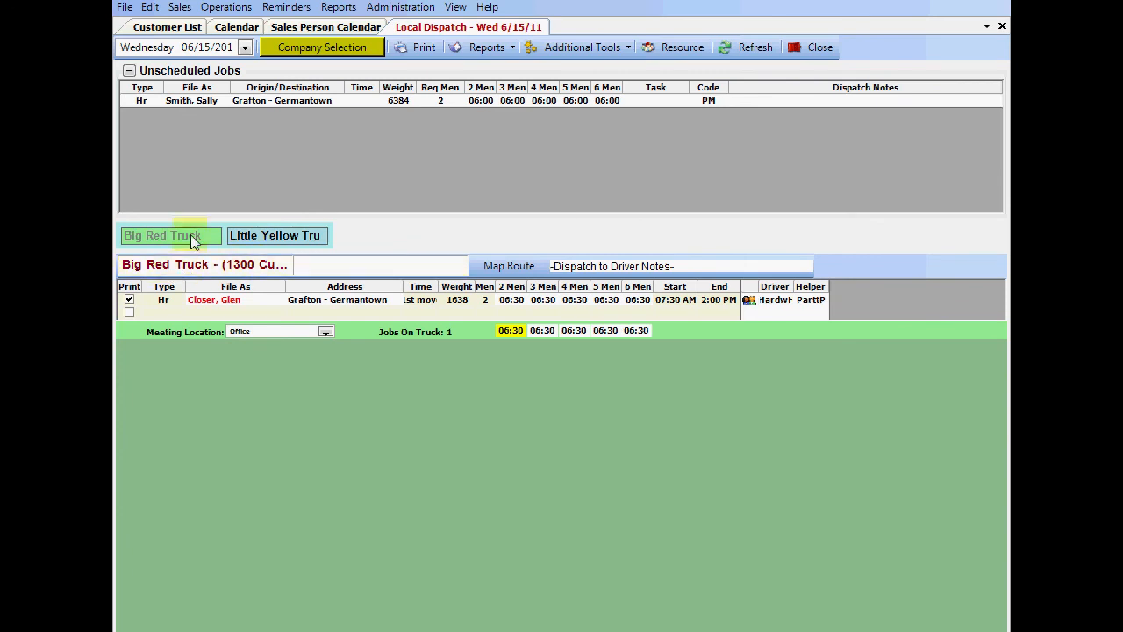
right_click(192, 238)
click(304, 270)
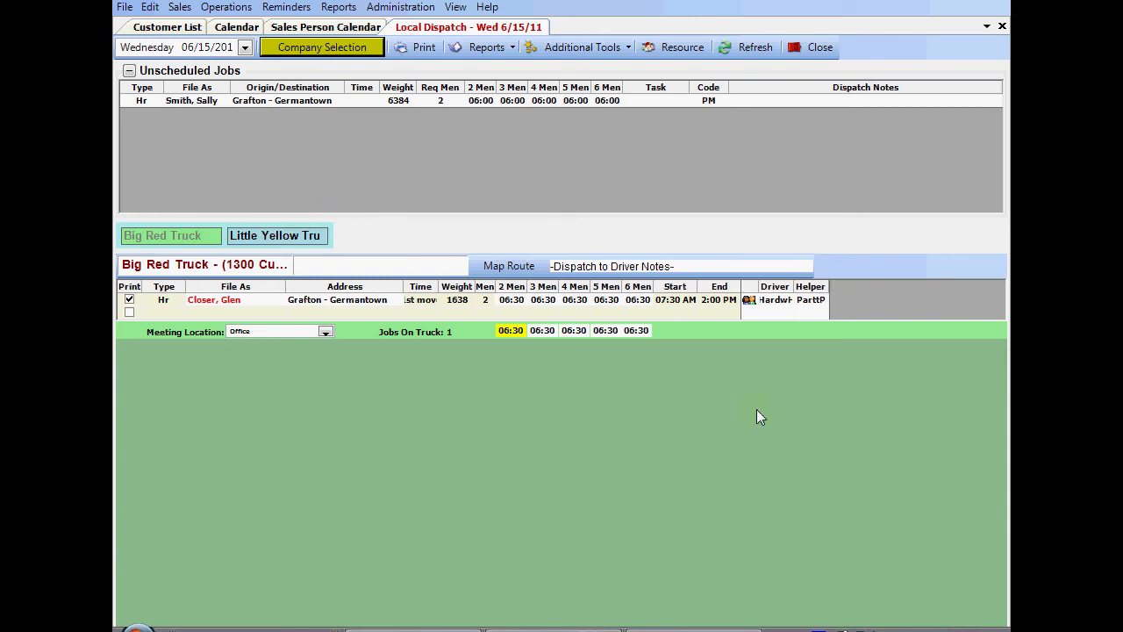
Open the crew assignment of the job on Big Red Truck and view the skills of the assigned helper.
click(748, 301)
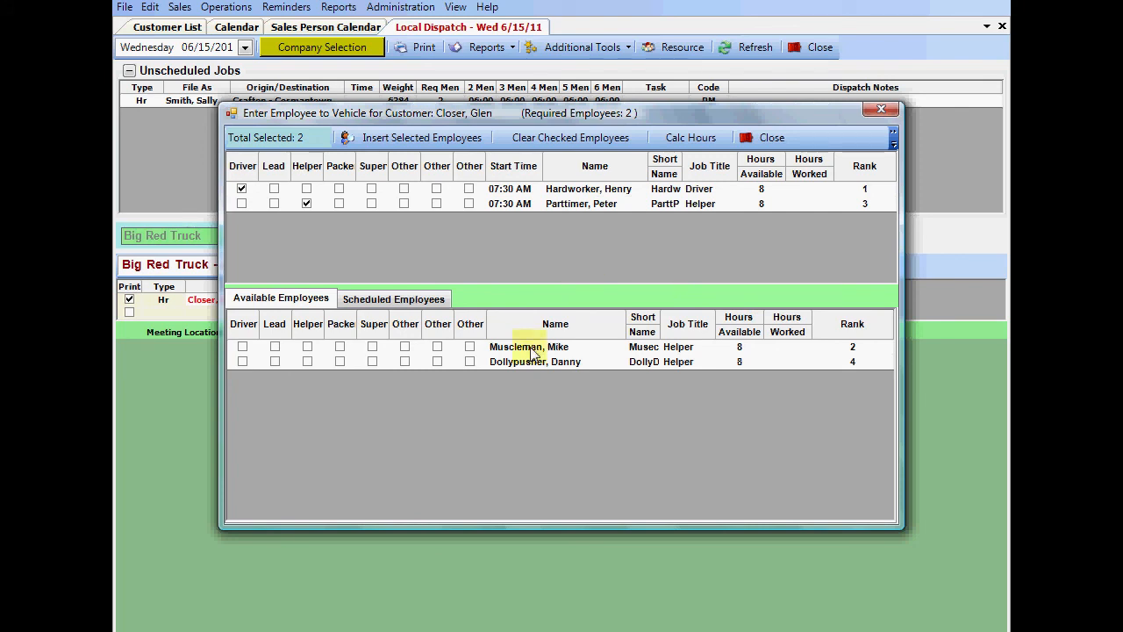
mouse_move(533, 353)
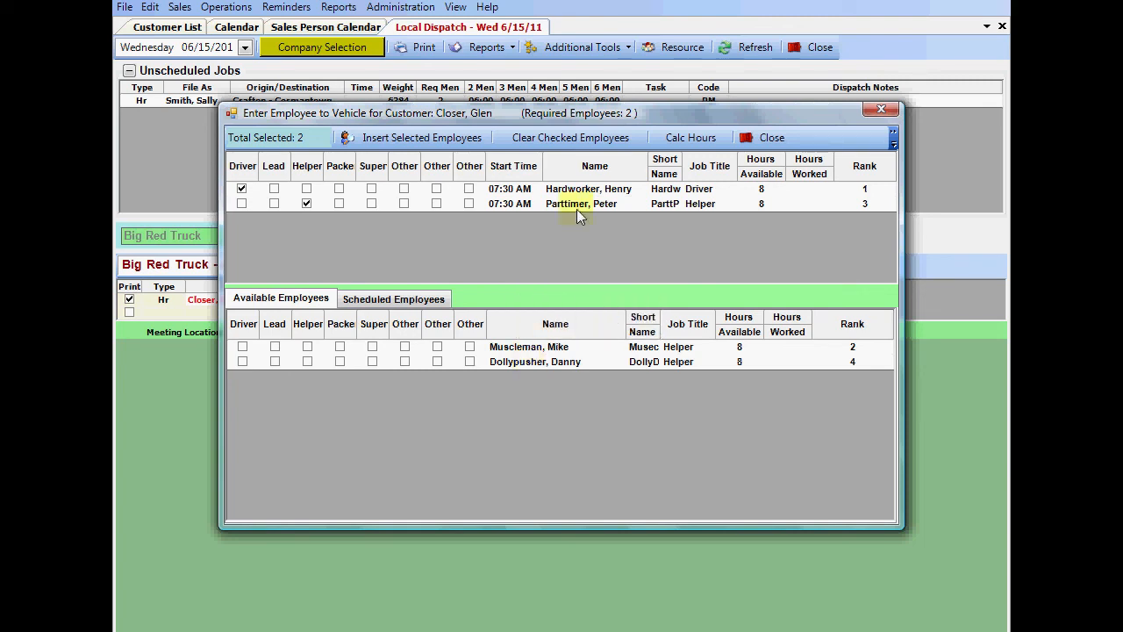
mouse_move(577, 209)
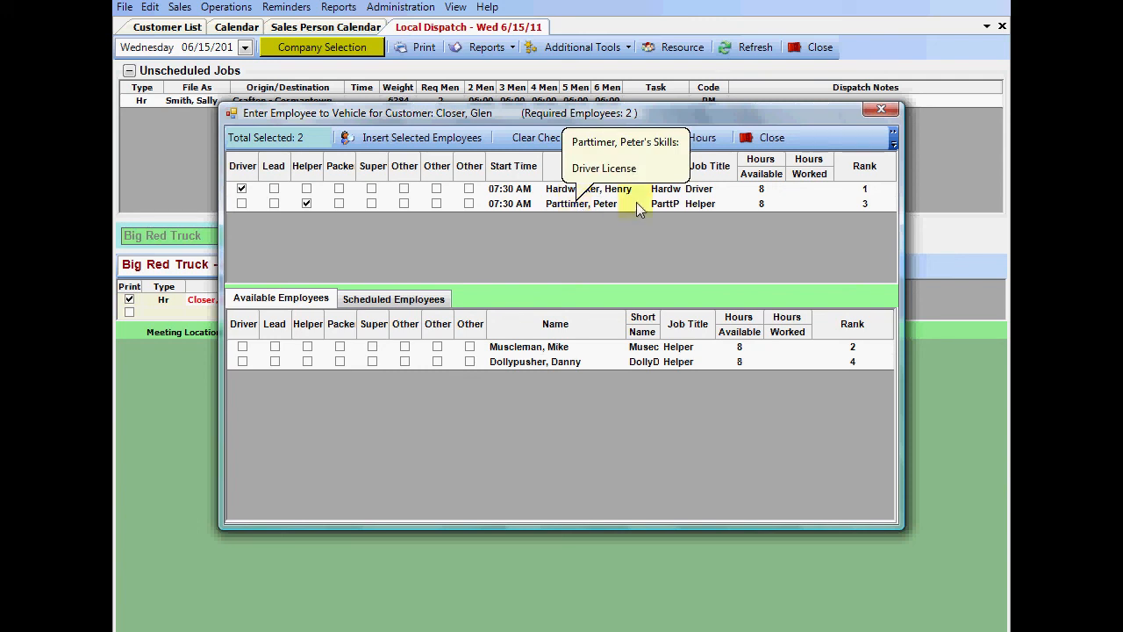
mouse_move(605, 195)
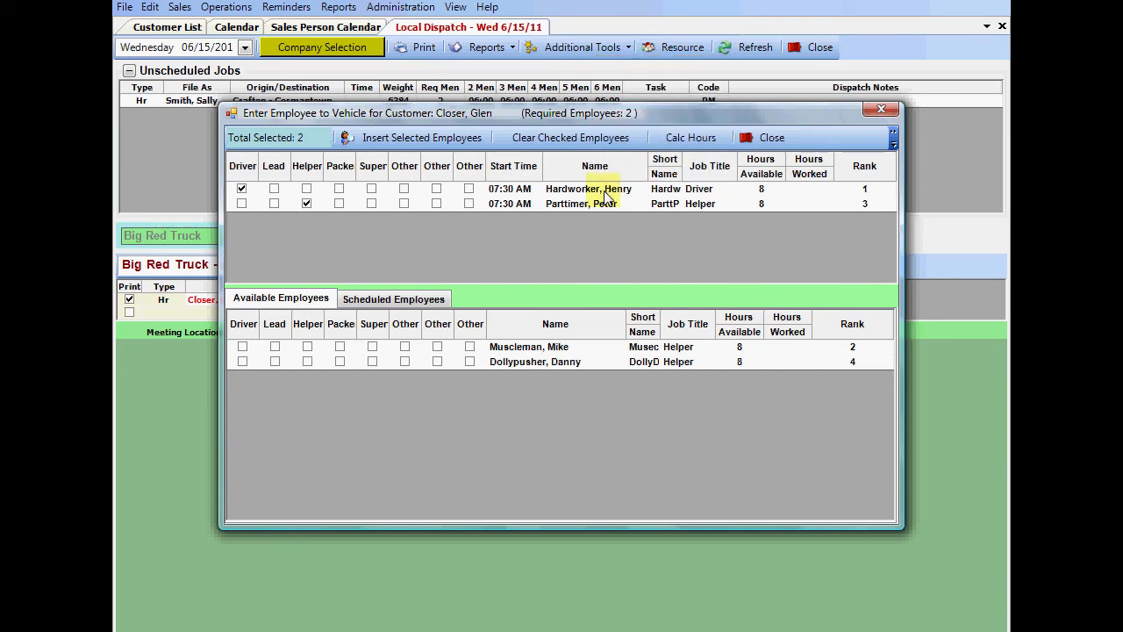
View the assigned driver's employee record, save and close it, and insert the selected employees for the job.
double_click(582, 194)
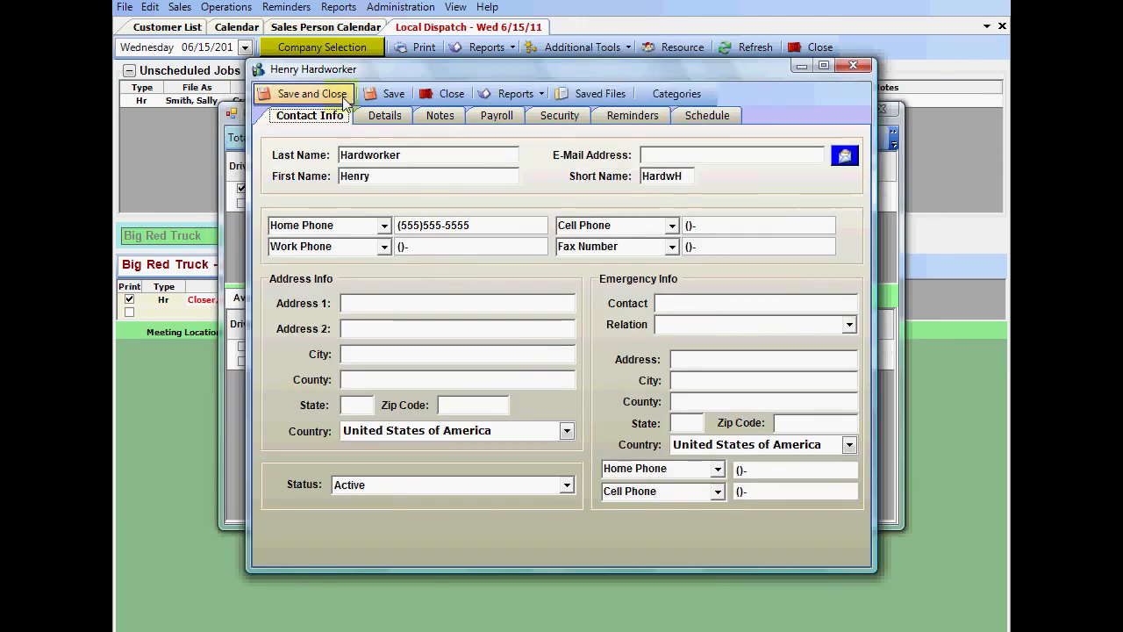
click(338, 95)
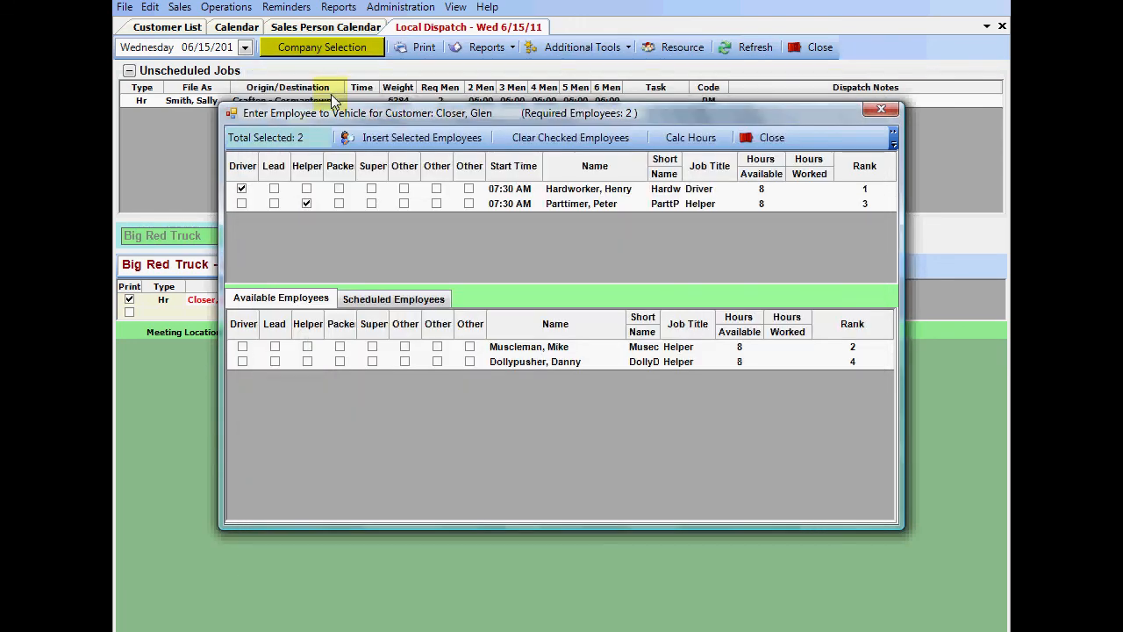
click(413, 140)
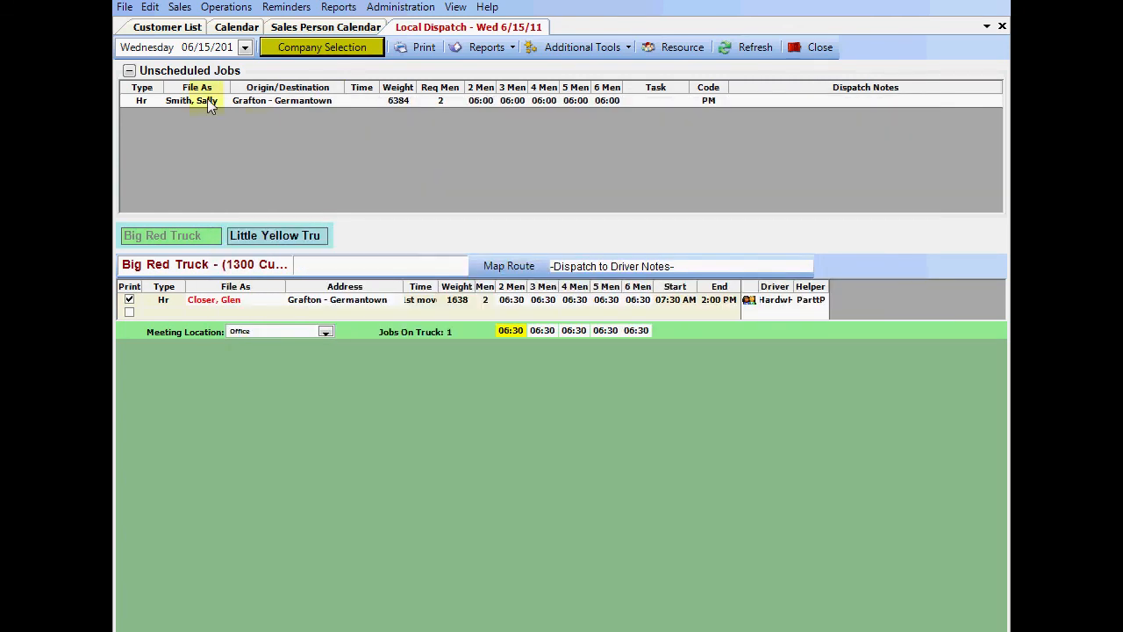
Schedule the unscheduled PM job on Big Red Truck after the first job and set its start time to 3:00 PM.
drag(207, 98, 216, 324)
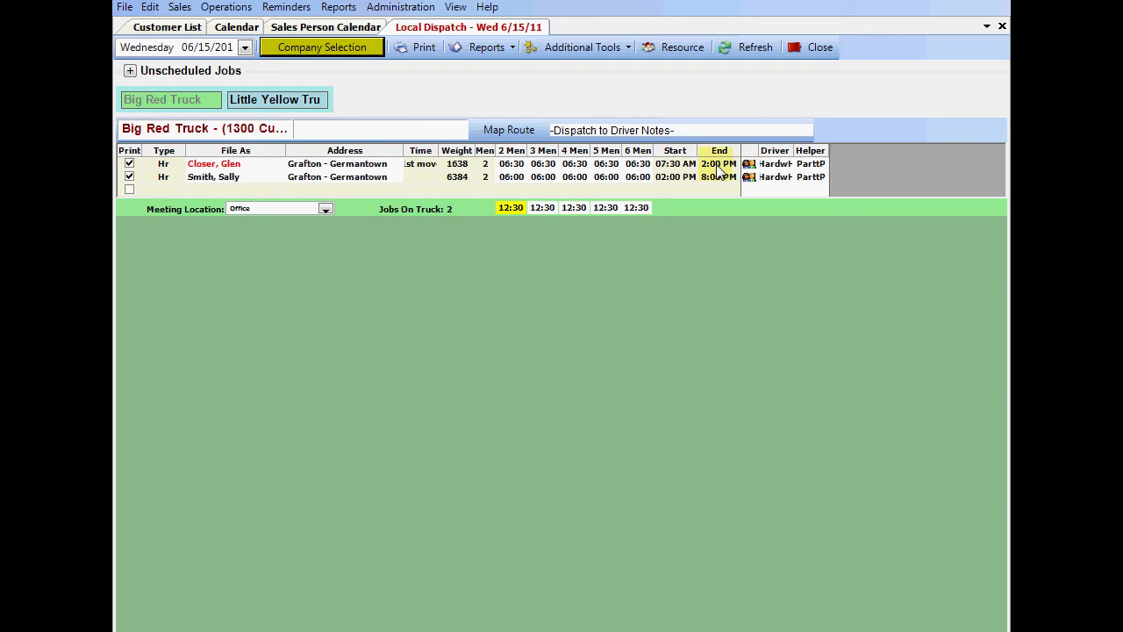
click(674, 182)
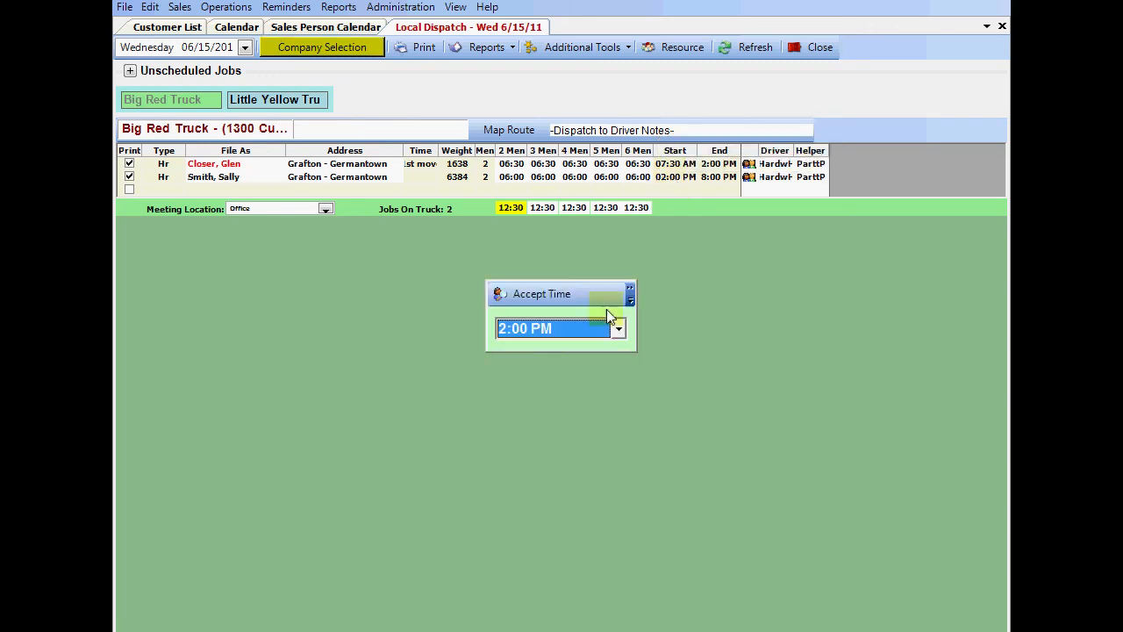
click(620, 329)
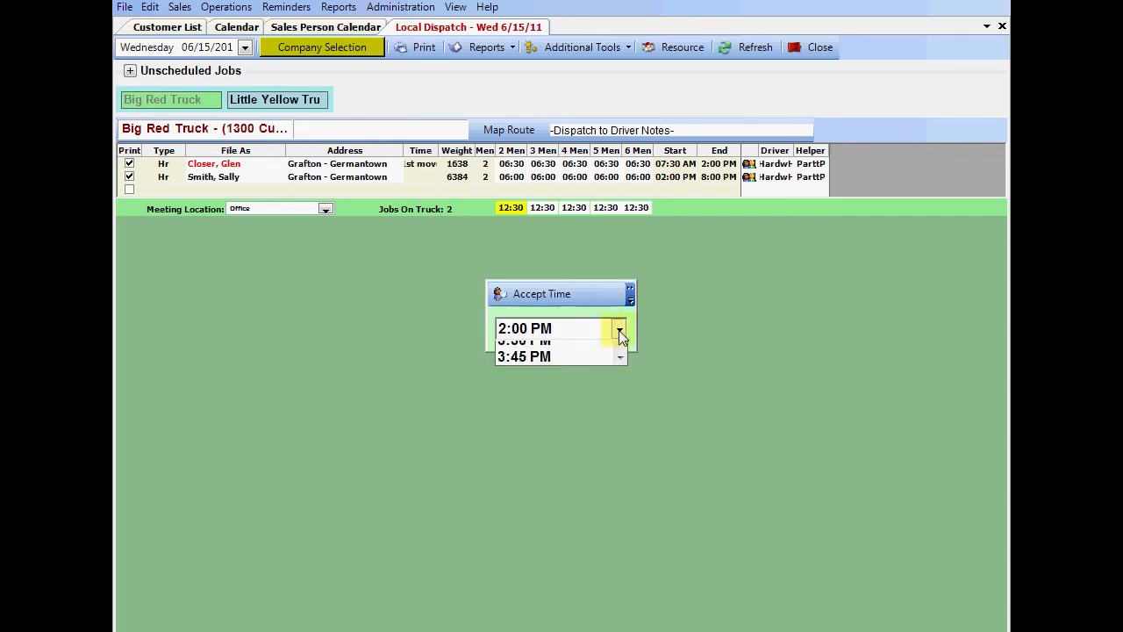
click(544, 416)
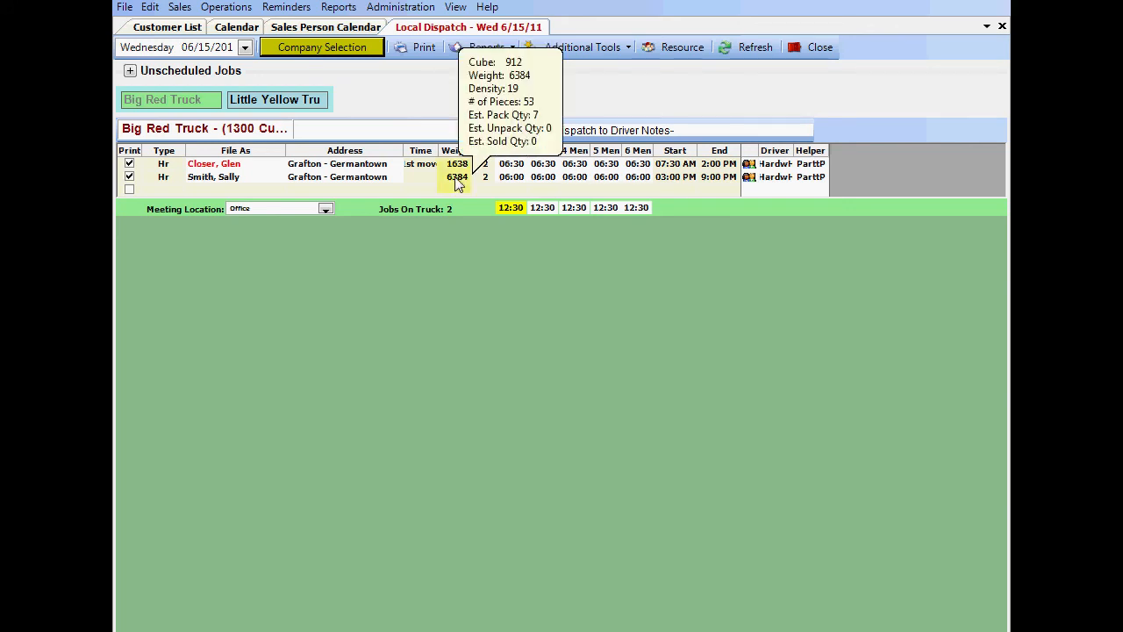
Open the customer file of the second job on Big Red Truck, view its dispatch line, and close the file discarding changes.
mouse_move(303, 167)
mouse_move(215, 180)
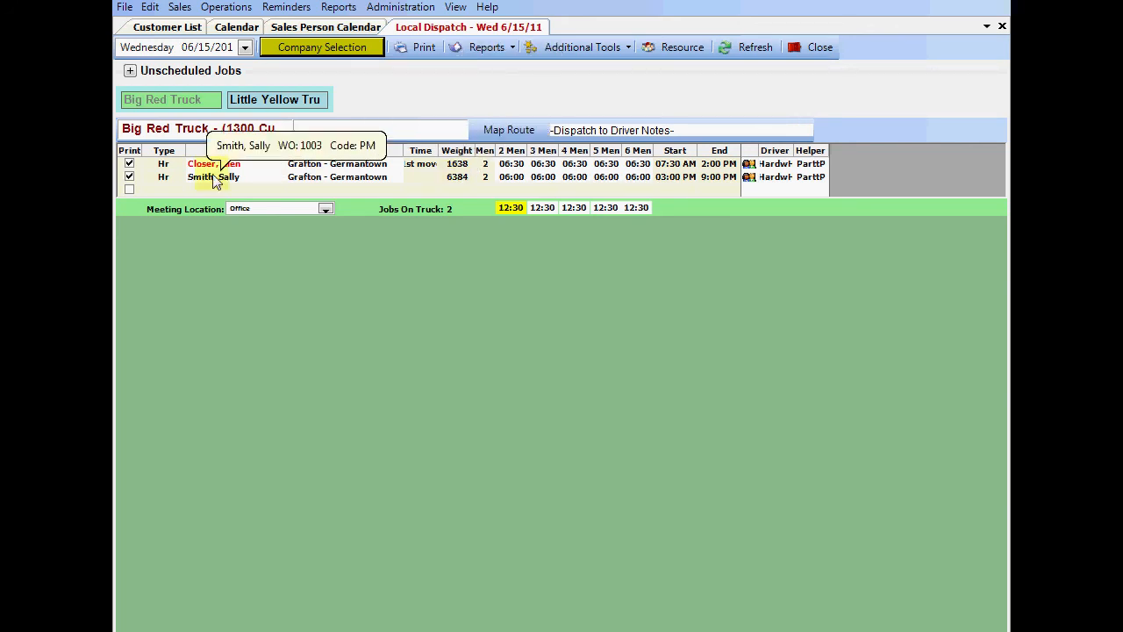
right_click(215, 180)
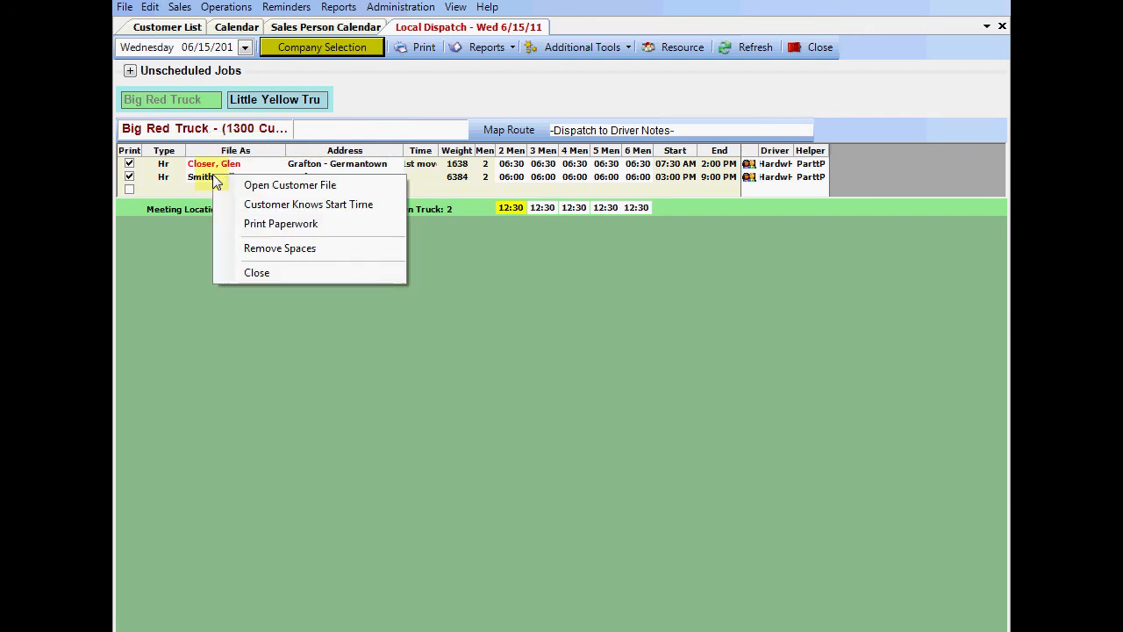
click(263, 185)
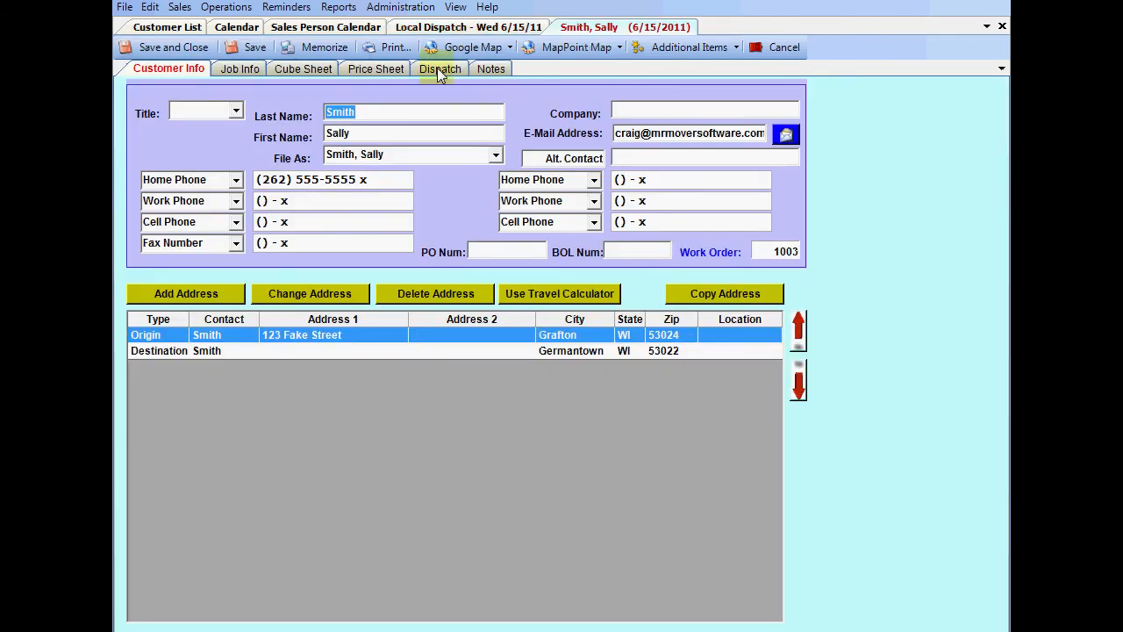
click(438, 71)
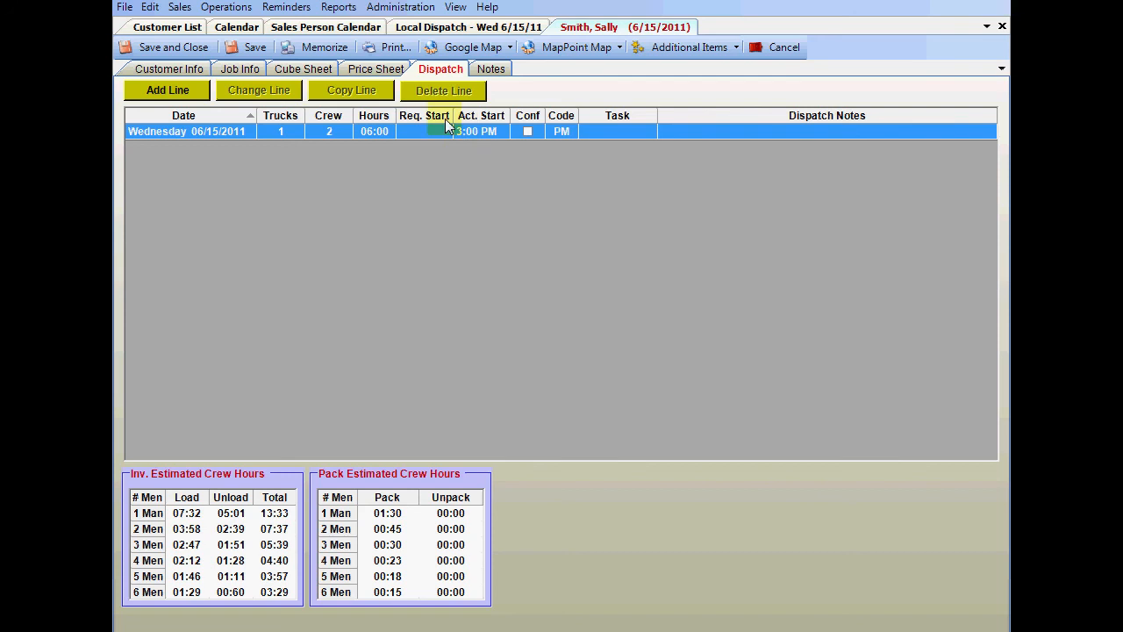
right_click(578, 34)
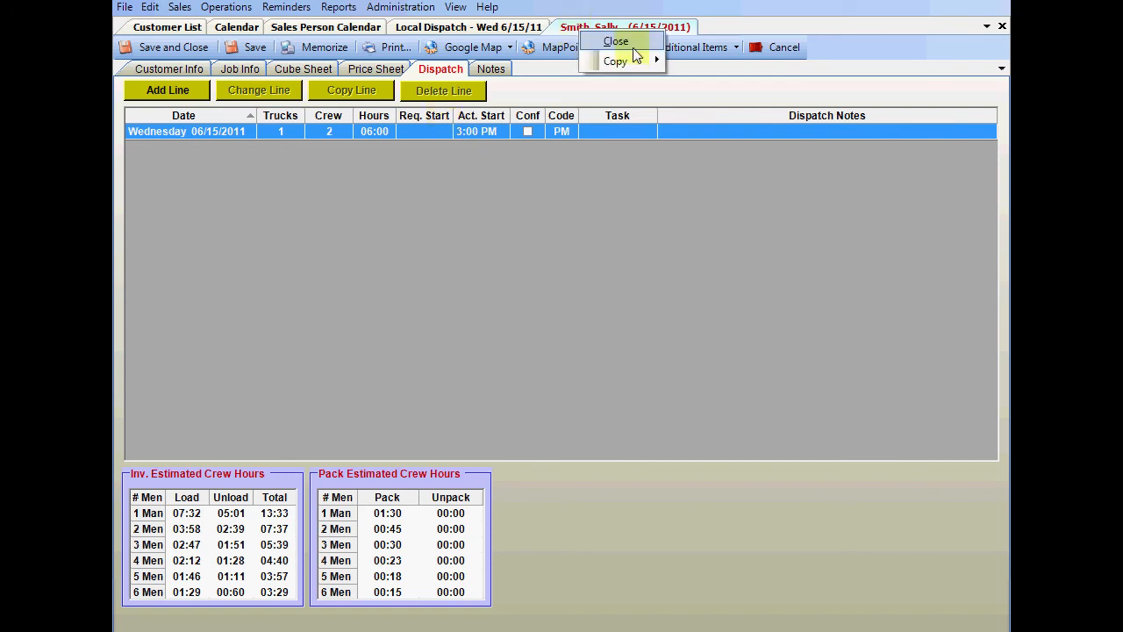
click(636, 46)
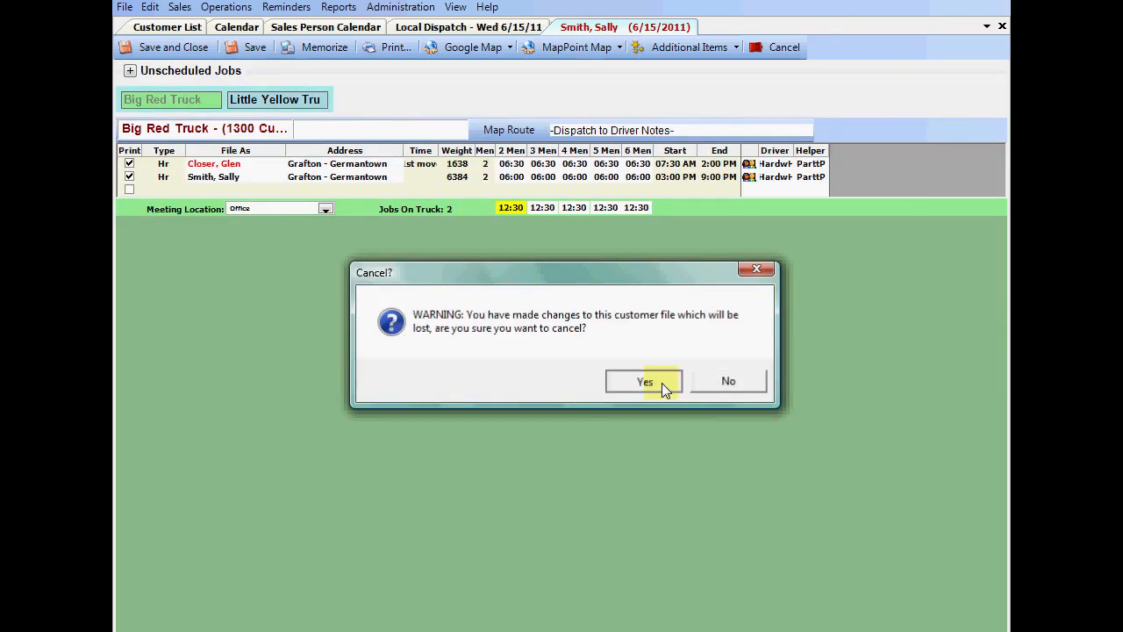
click(662, 381)
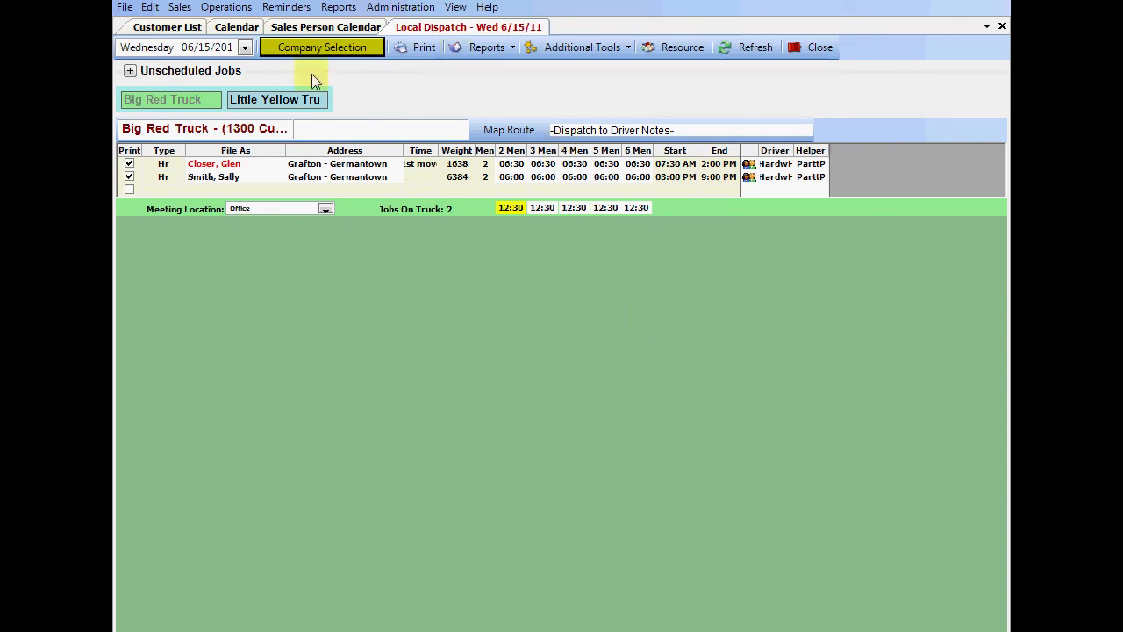
Move the PM job from Big Red Truck back to the unscheduled jobs.
drag(224, 164, 223, 113)
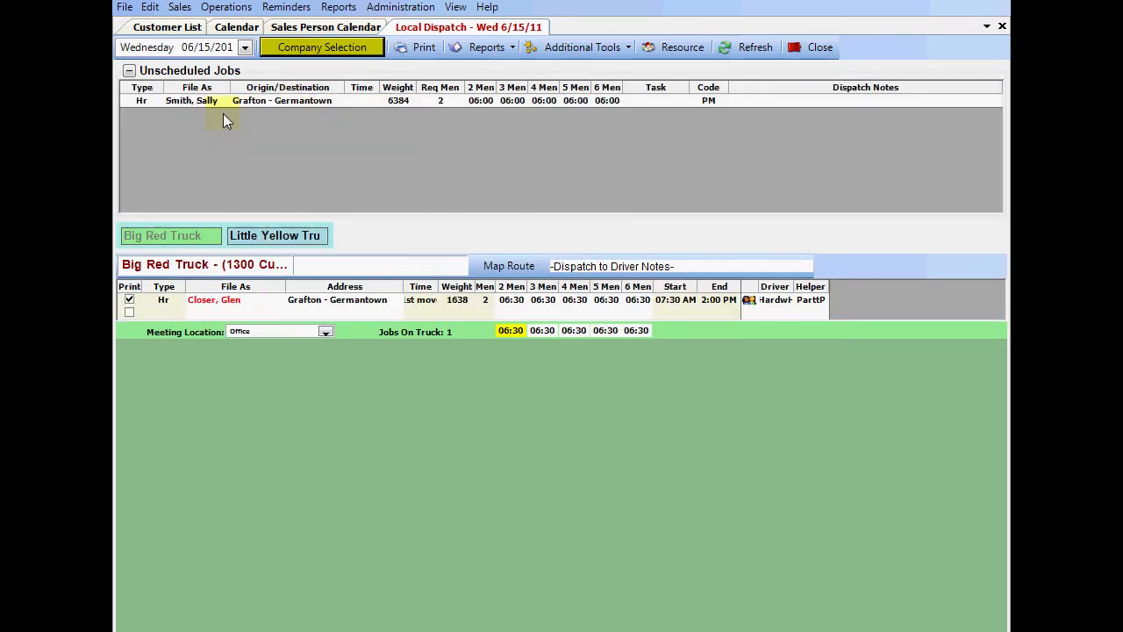
Check the crew and truck assignments of the June 15 jobs on the calendar, and return to local dispatch.
click(238, 27)
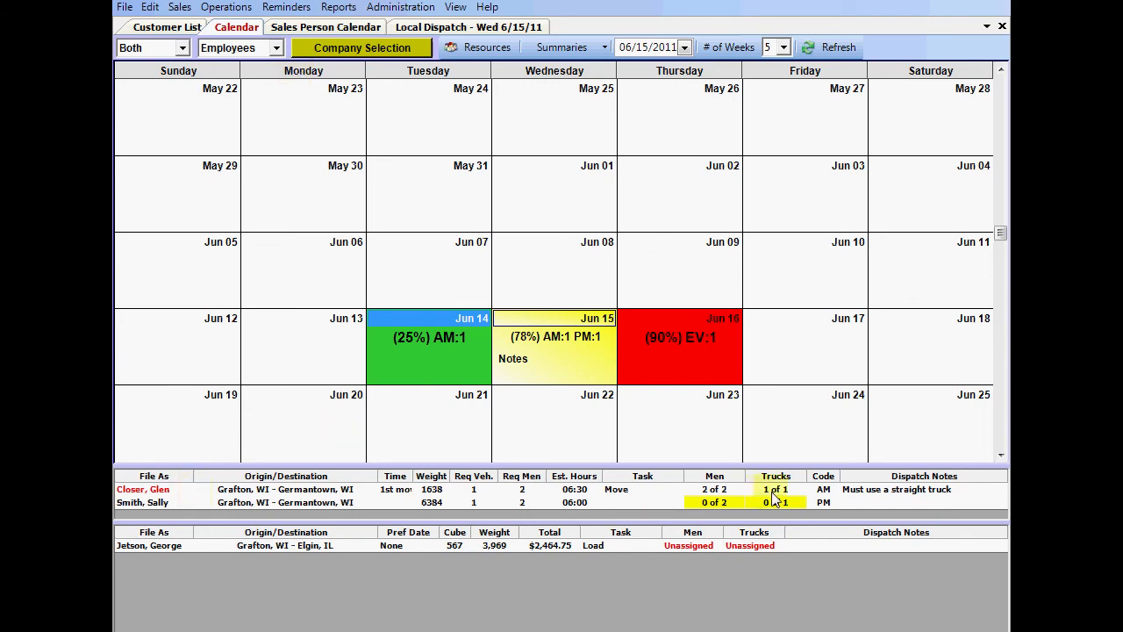
mouse_move(776, 494)
click(454, 27)
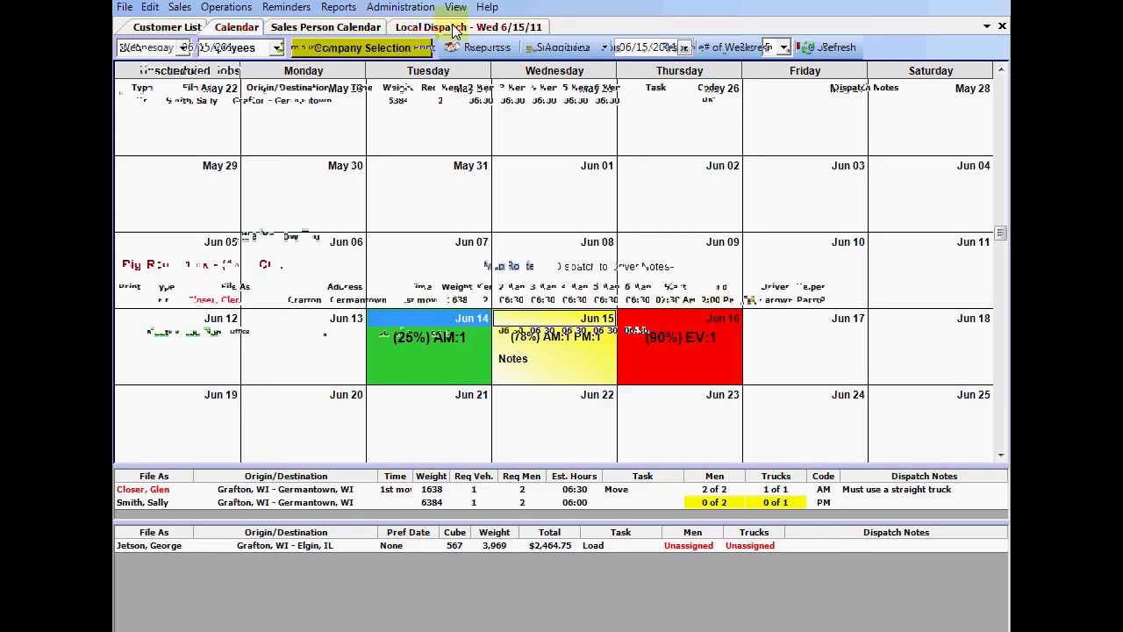